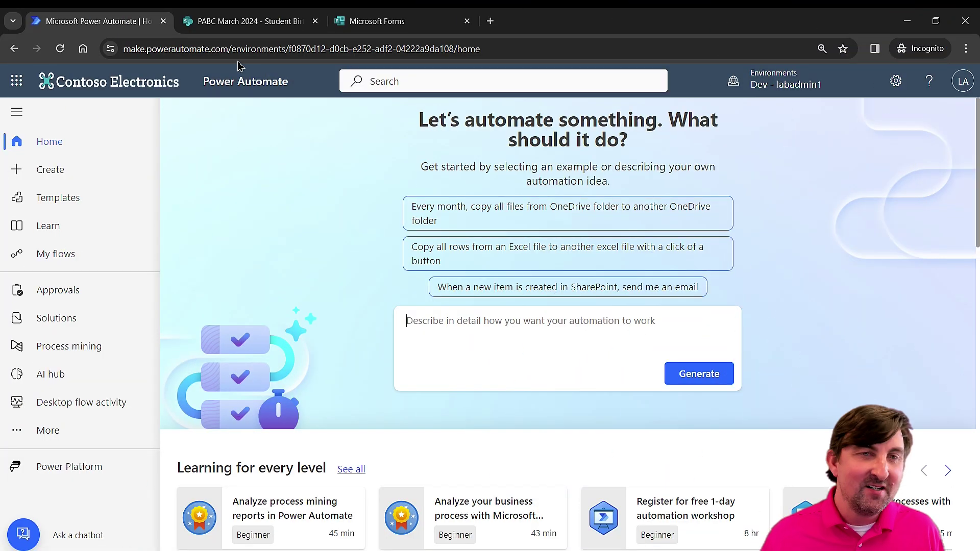
Bring up the SharePoint Student Birthdays list with its three birthday entries
{"action": "left_click", "coordinate": [240, 23]}
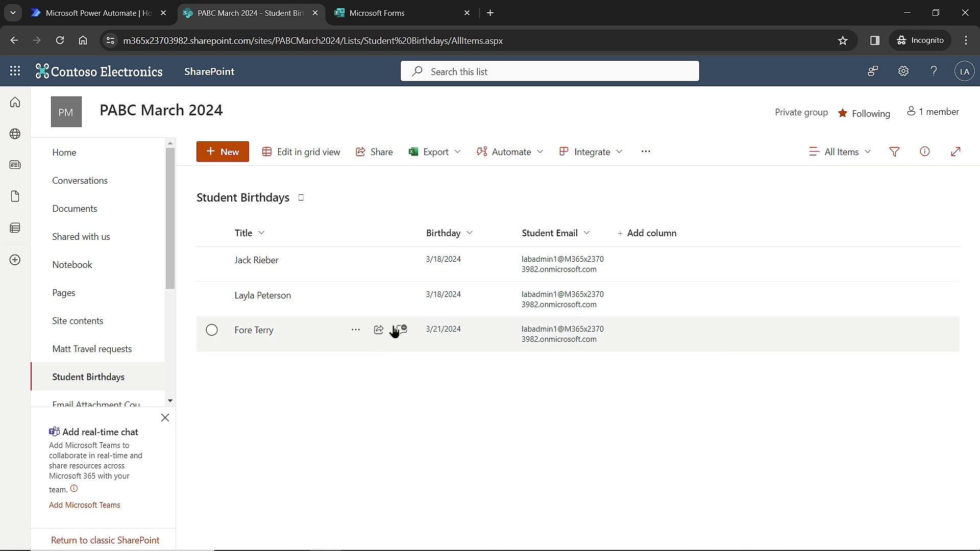
Create a blank Microsoft Forms form and title it 'Birthday Entries For Students'
{"action": "left_click", "coordinate": [401, 14]}
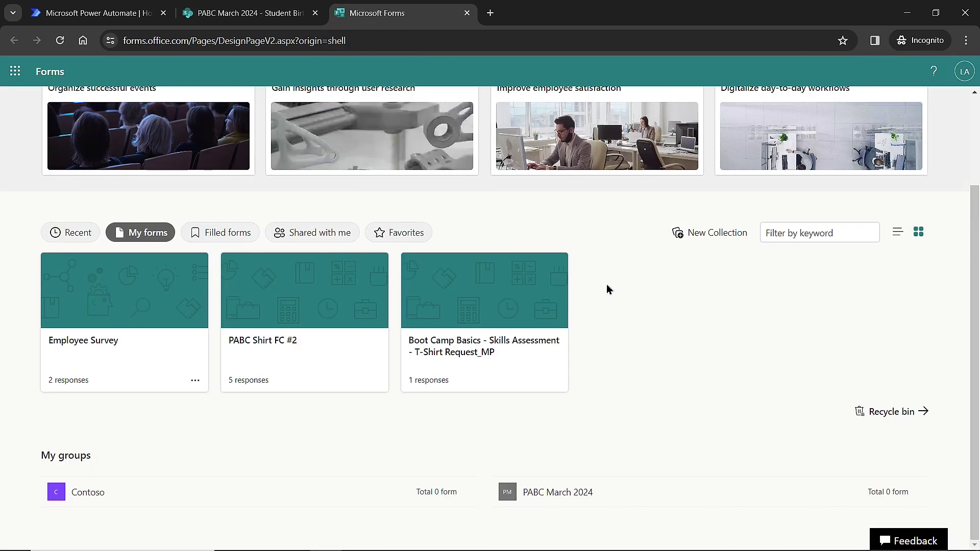
{"action": "scroll", "coordinate": [607, 290], "scroll_direction": "up", "scroll_amount": 2}
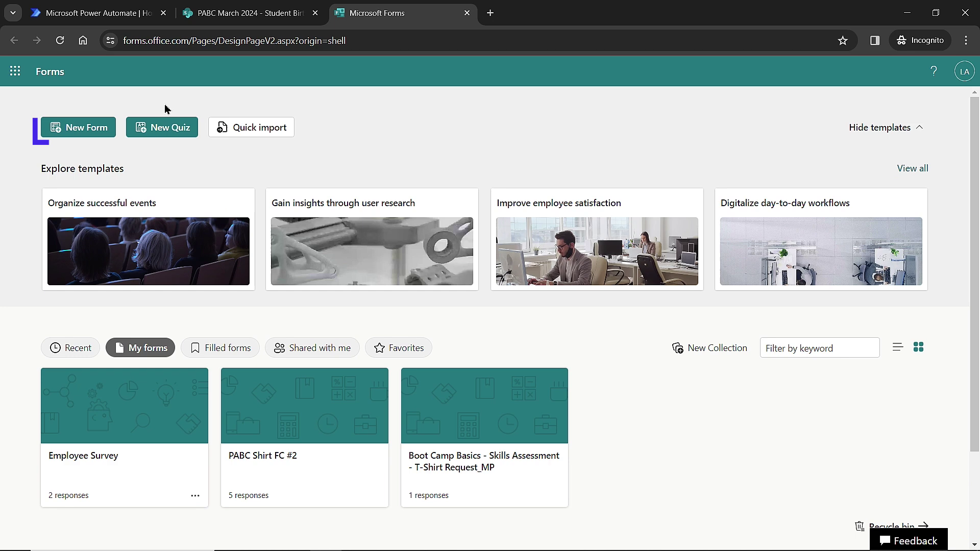
{"action": "left_click", "coordinate": [84, 131]}
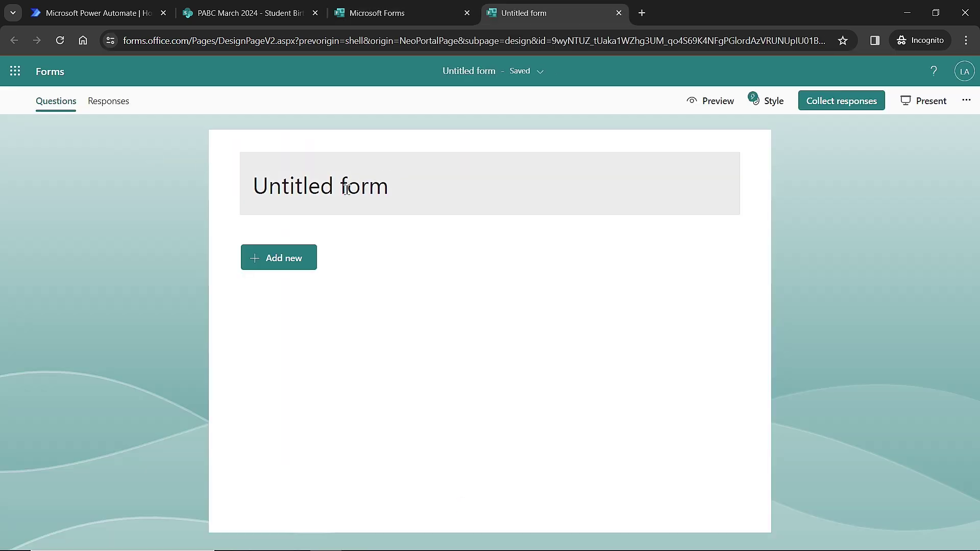
{"action": "left_click", "coordinate": [346, 190]}
{"action": "type", "text": "Bri"}
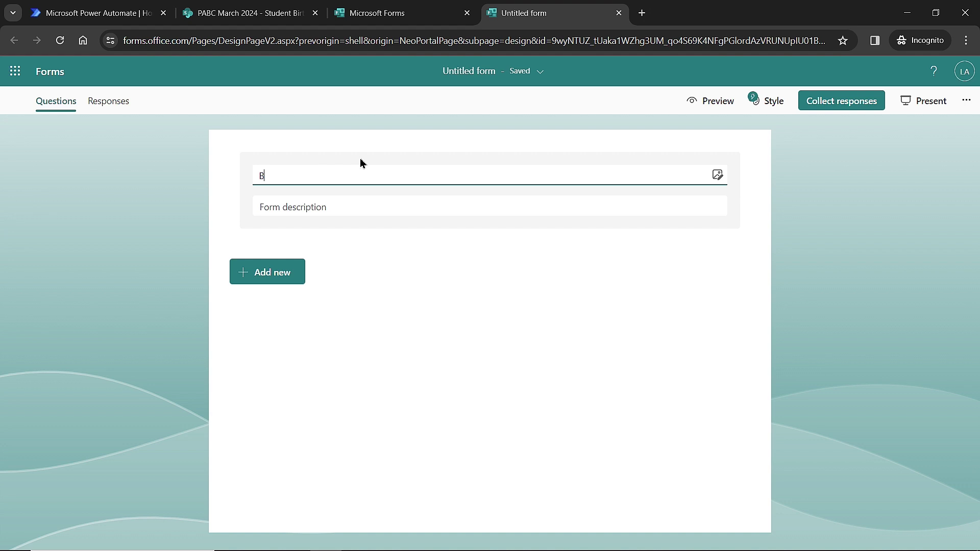
{"action": "key", "text": "BackSpace"}
{"action": "key", "text": "BackSpace"}
{"action": "type", "text": "irth"}
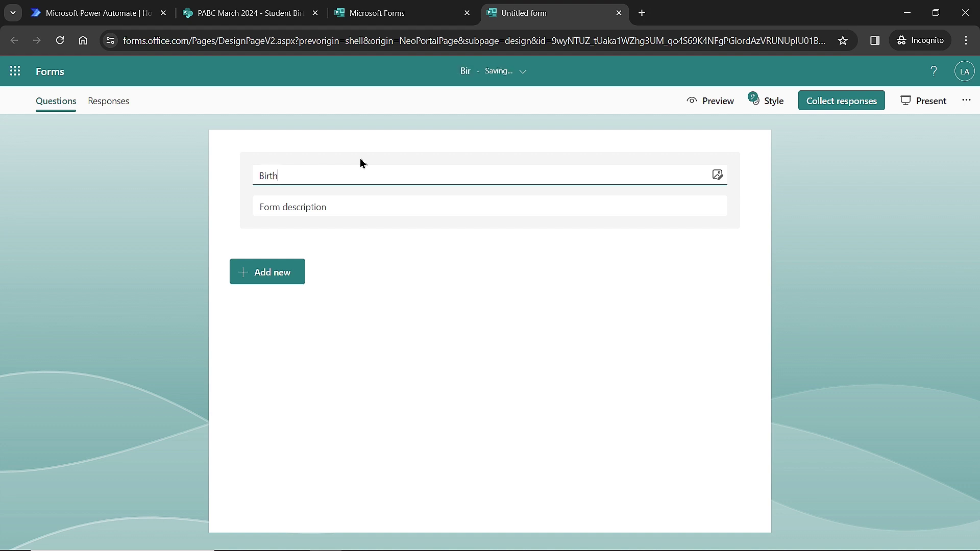
{"action": "type", "text": "day Entries"}
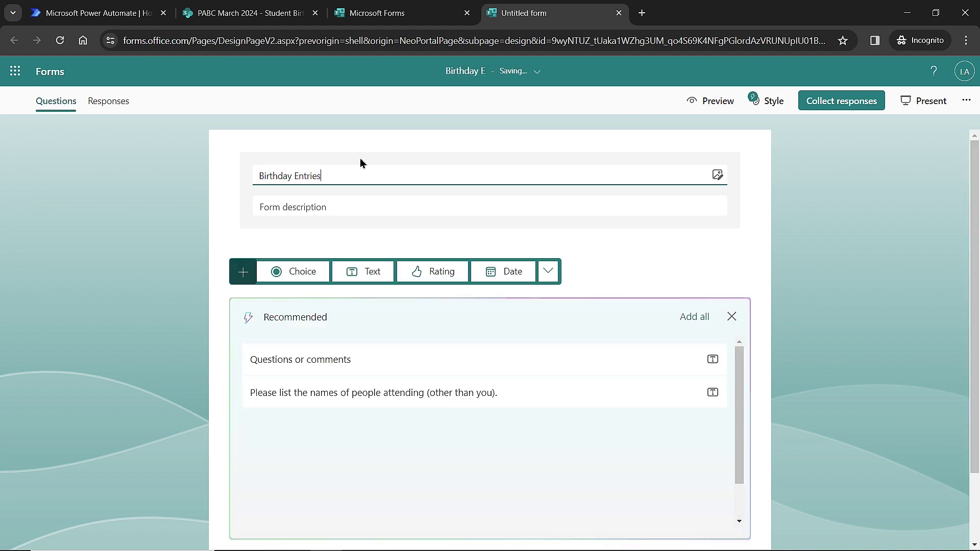
{"action": "type", "text": " For Students"}
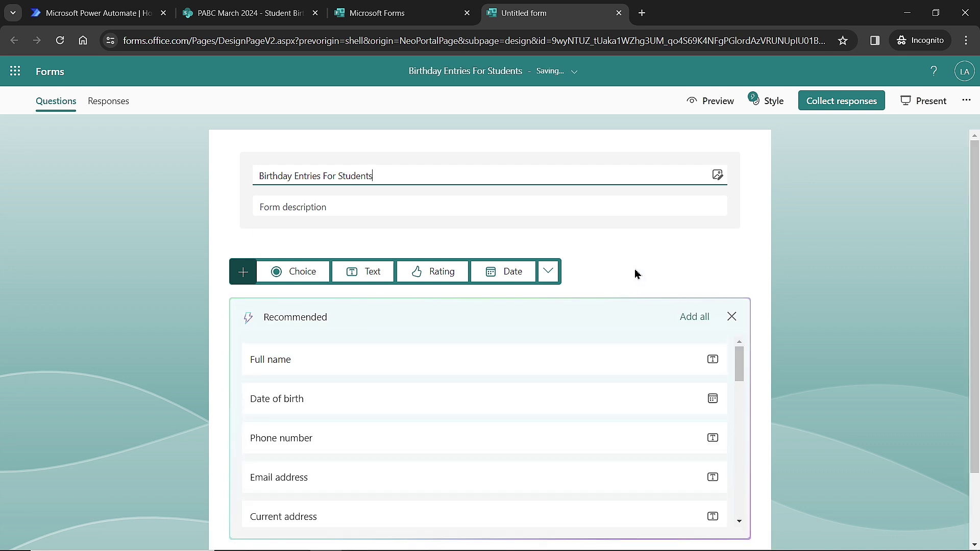
Add questions: 'Student Name' (text), 'Student's Birth Date' (date), 'Student Email' (text)
{"action": "left_click", "coordinate": [361, 275]}
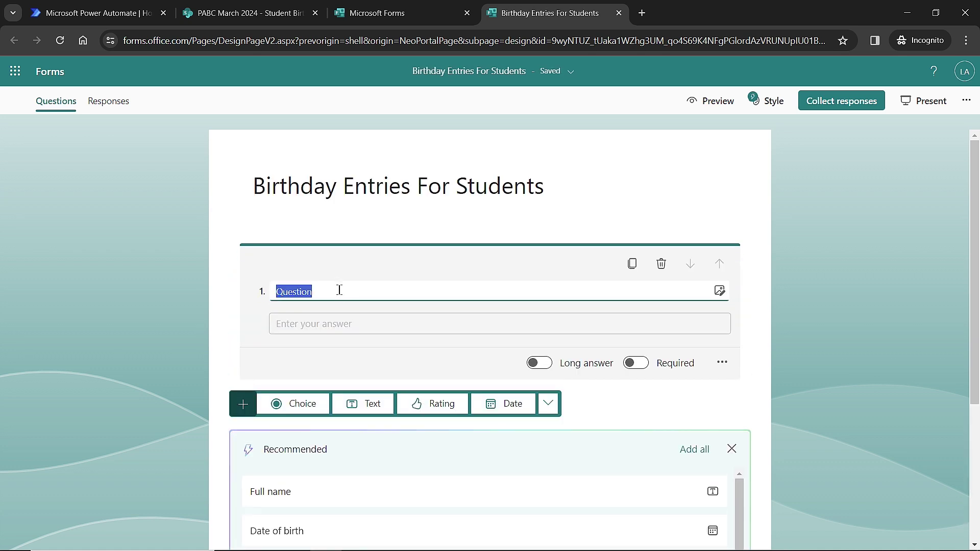
{"action": "type", "text": "Student Name"}
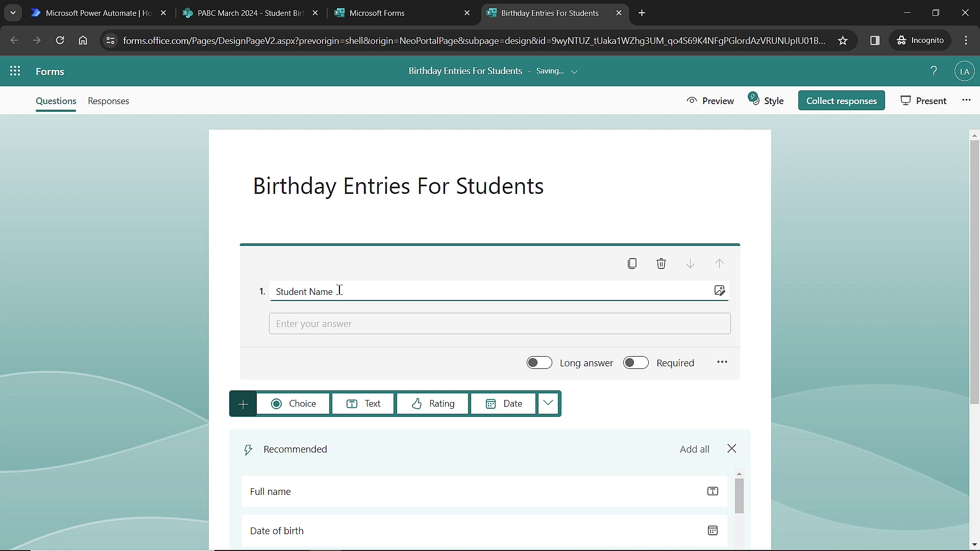
{"action": "left_click", "coordinate": [513, 408]}
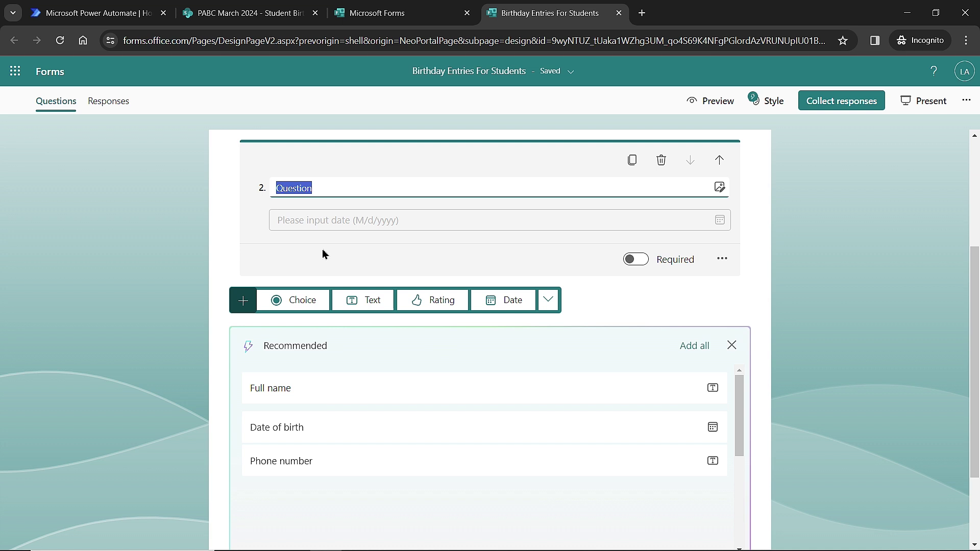
{"action": "type", "text": "Stu"}
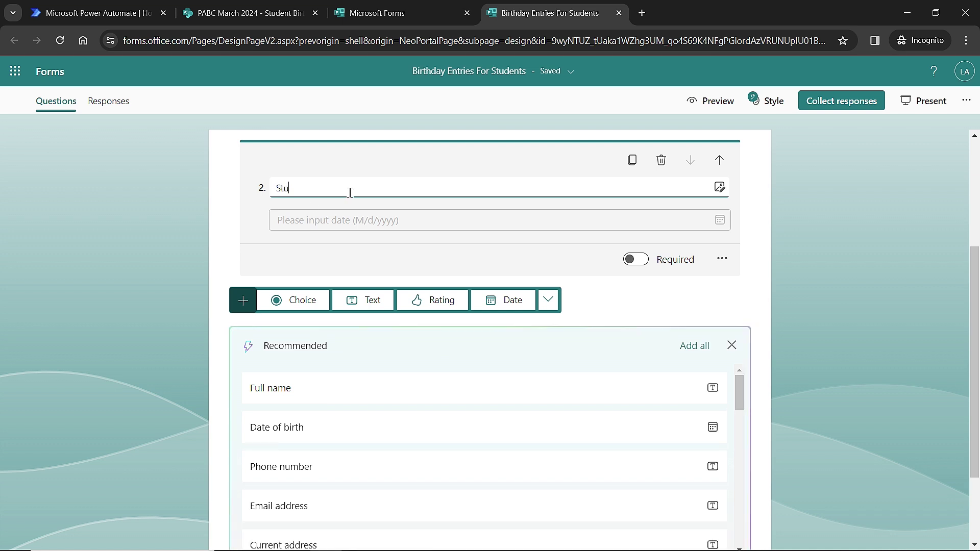
{"action": "type", "text": "dent's Bird"}
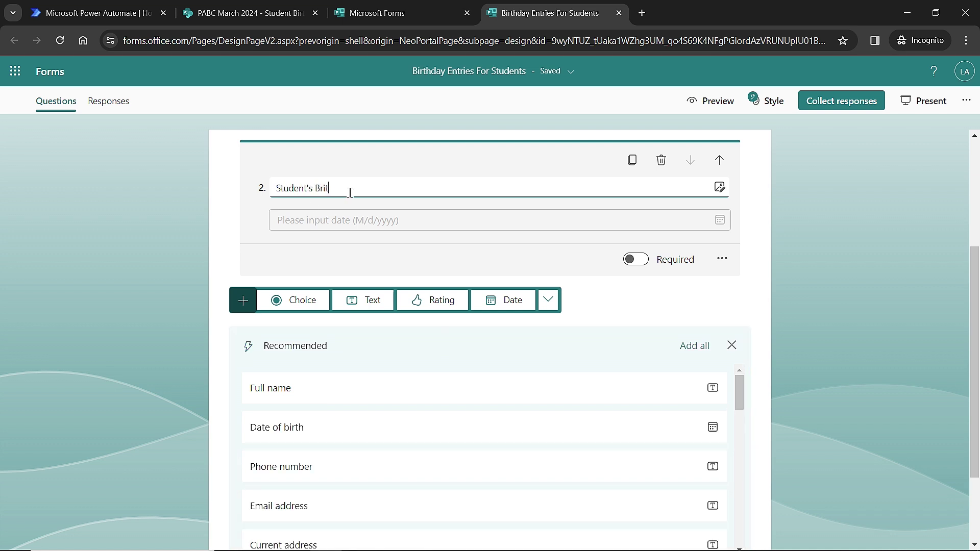
{"action": "key", "text": "BackSpace"}
{"action": "key", "text": "BackSpace"}
{"action": "key", "text": "BackSpace"}
{"action": "type", "text": "irth Date"}
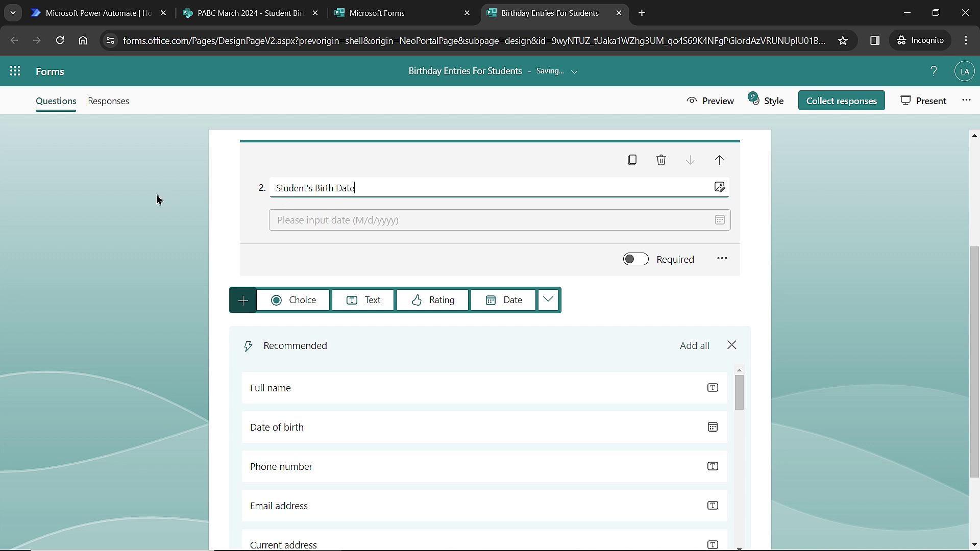
{"action": "left_click", "coordinate": [379, 306]}
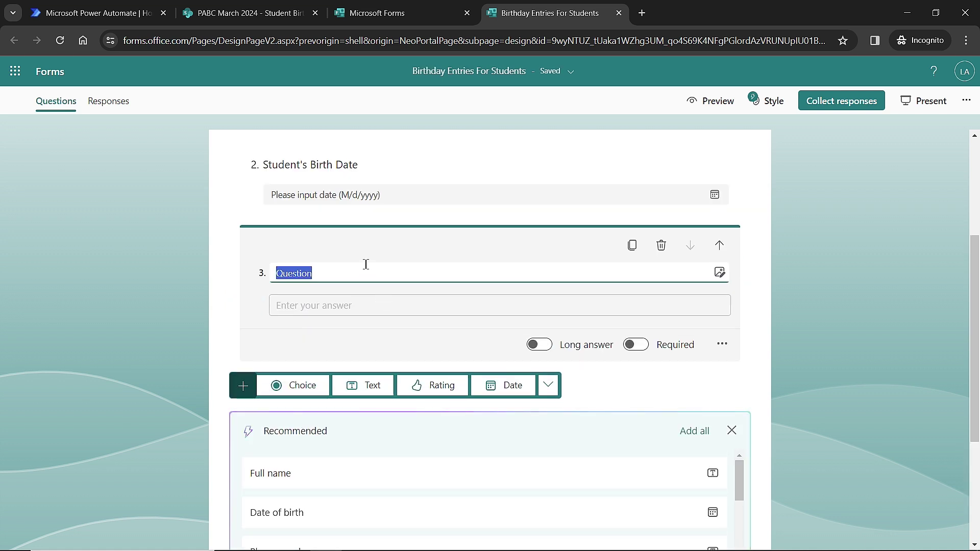
{"action": "type", "text": "STu"}
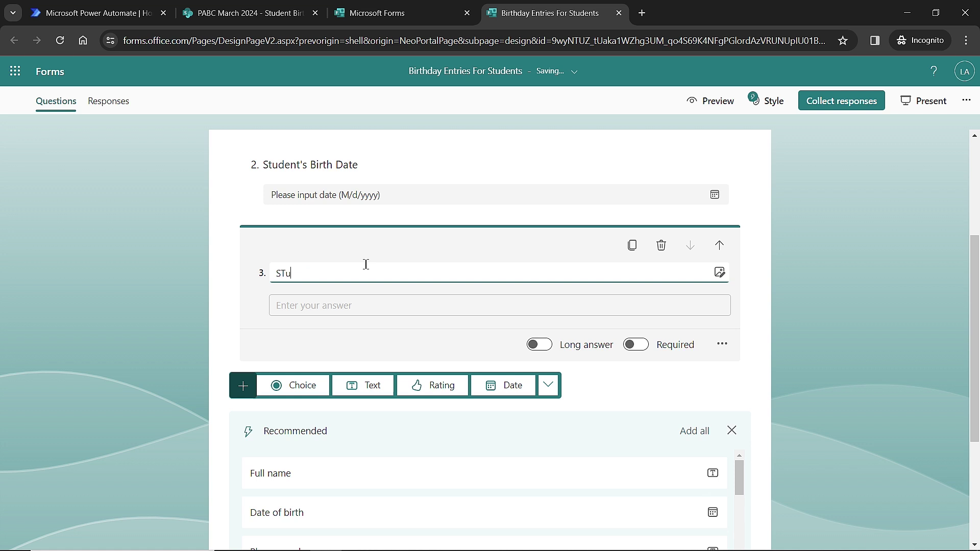
{"action": "key", "text": "BackSpace"}
{"action": "key", "text": "BackSpace"}
{"action": "type", "text": "tudent Email"}
{"action": "left_click", "coordinate": [760, 371]}
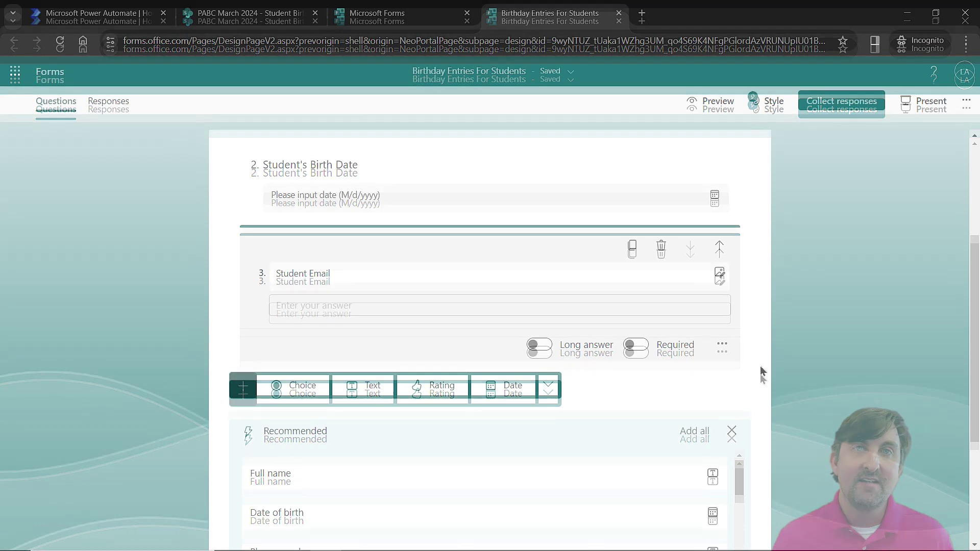
Start a new automated cloud flow from Power Automate's Create page
{"action": "left_click", "coordinate": [112, 12]}
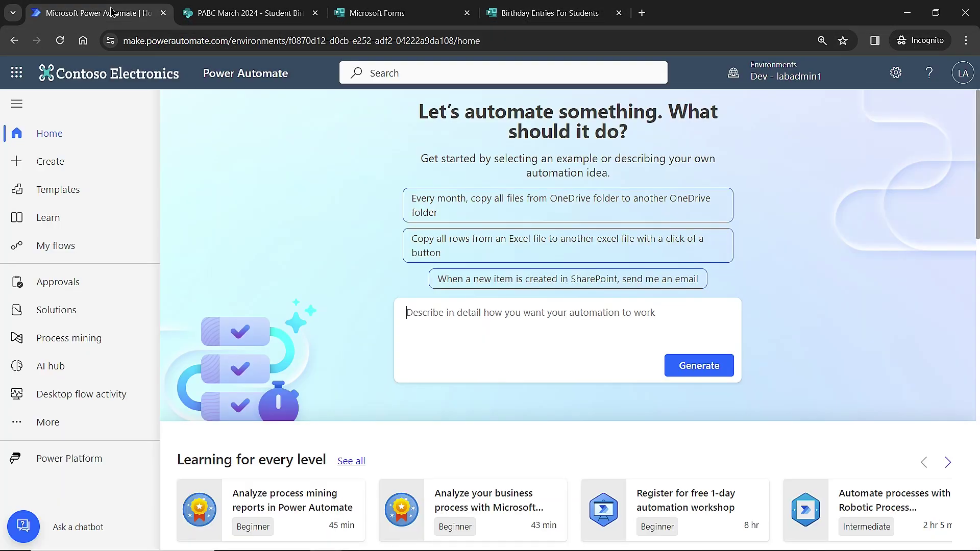
{"action": "left_click", "coordinate": [79, 172]}
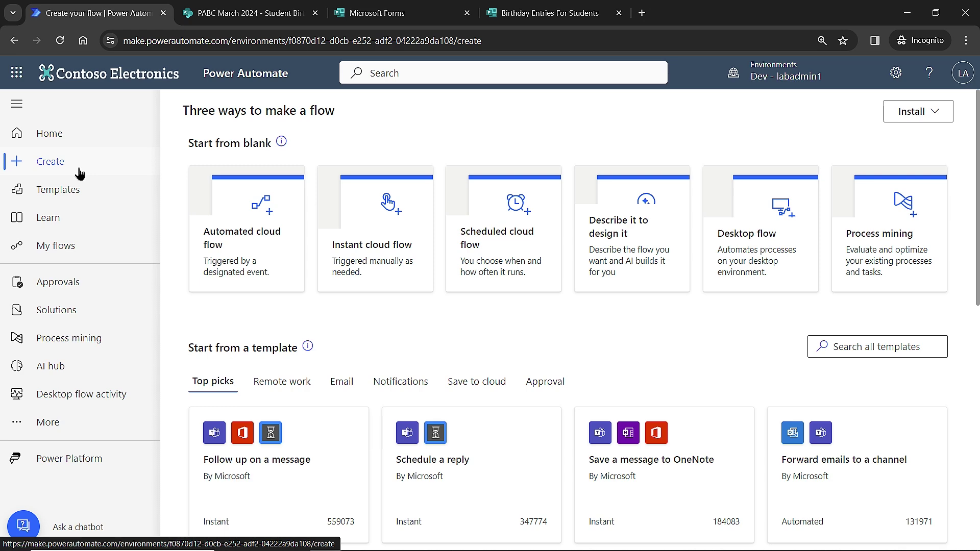
{"action": "left_click", "coordinate": [258, 250]}
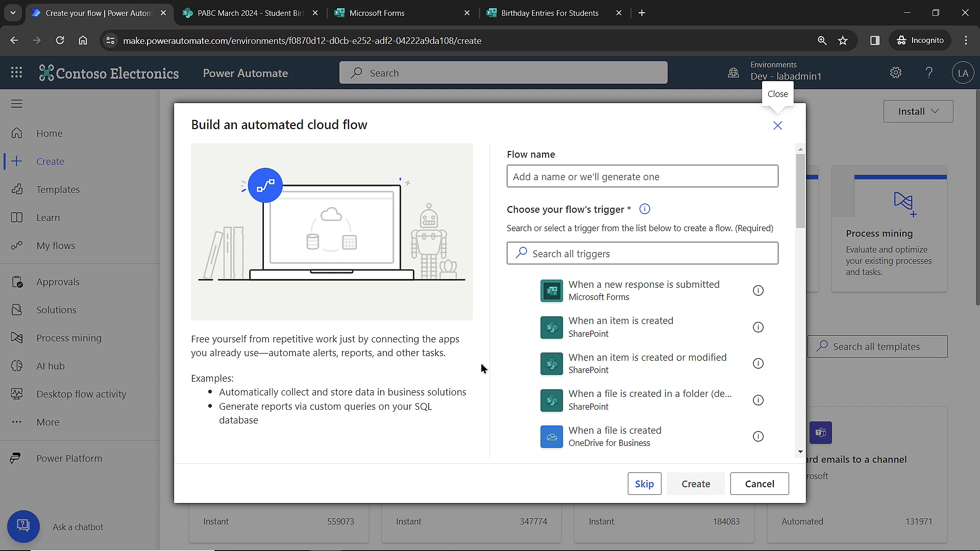
Name the flow MSForm_NewResponse_WriteToSP with the Forms 'When a new response is submitted' trigger
{"action": "left_click", "coordinate": [547, 177]}
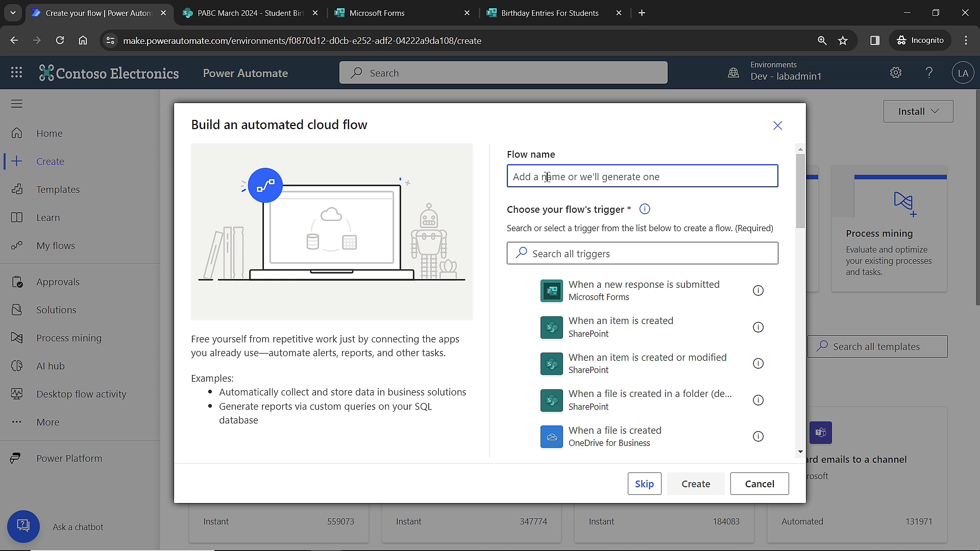
{"action": "type", "text": "MS"}
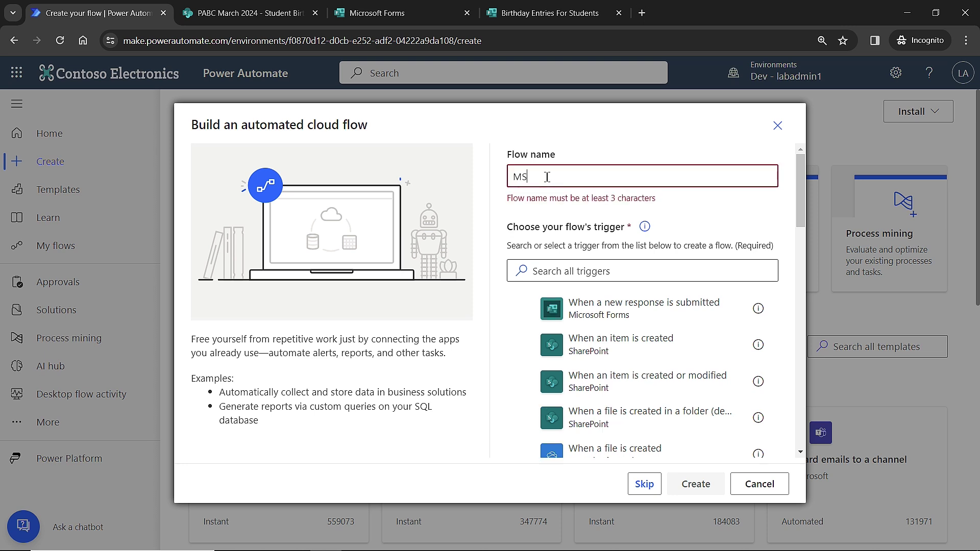
{"action": "type", "text": "Form"}
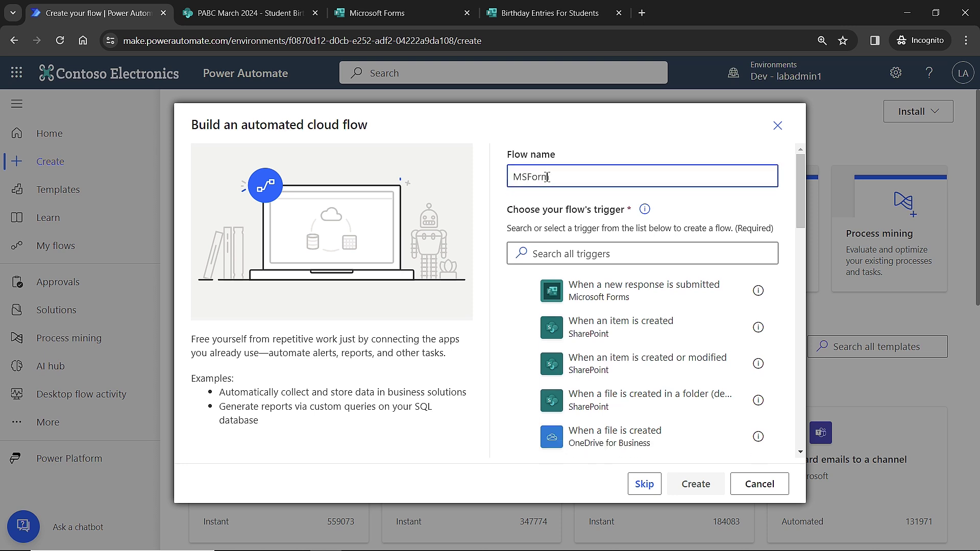
{"action": "type", "text": "_NewResponse_WriteToSP"}
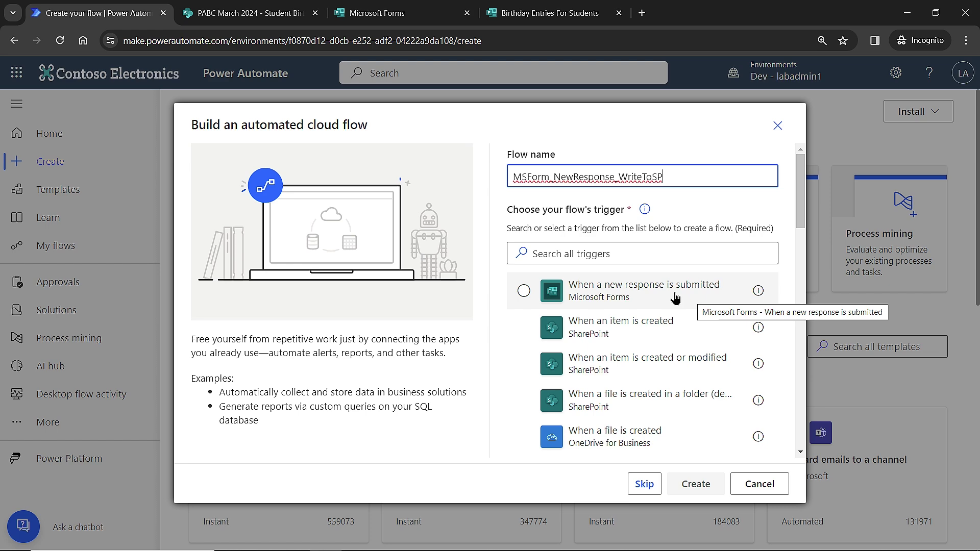
{"action": "left_click", "coordinate": [524, 292]}
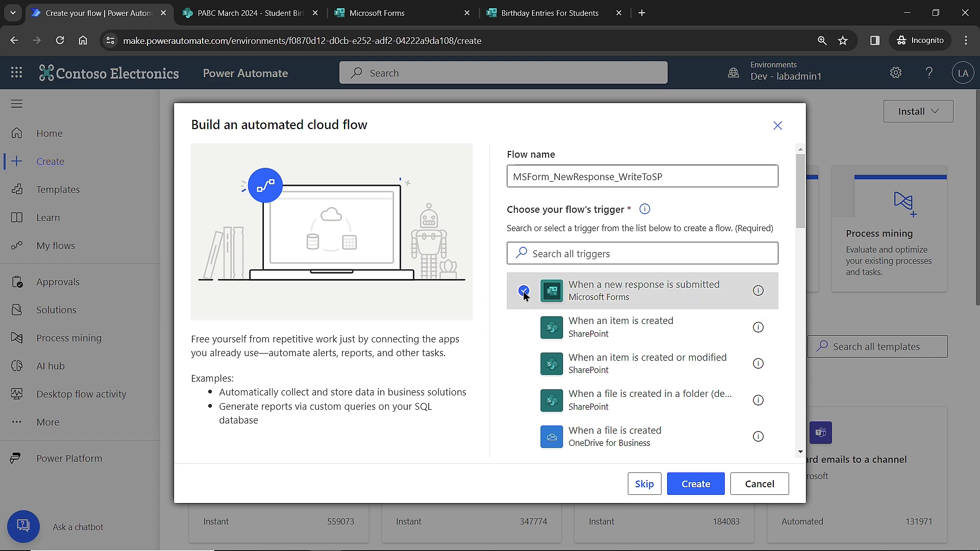
Set the trigger's form to Birthday Entries For Students
{"action": "left_click", "coordinate": [703, 489]}
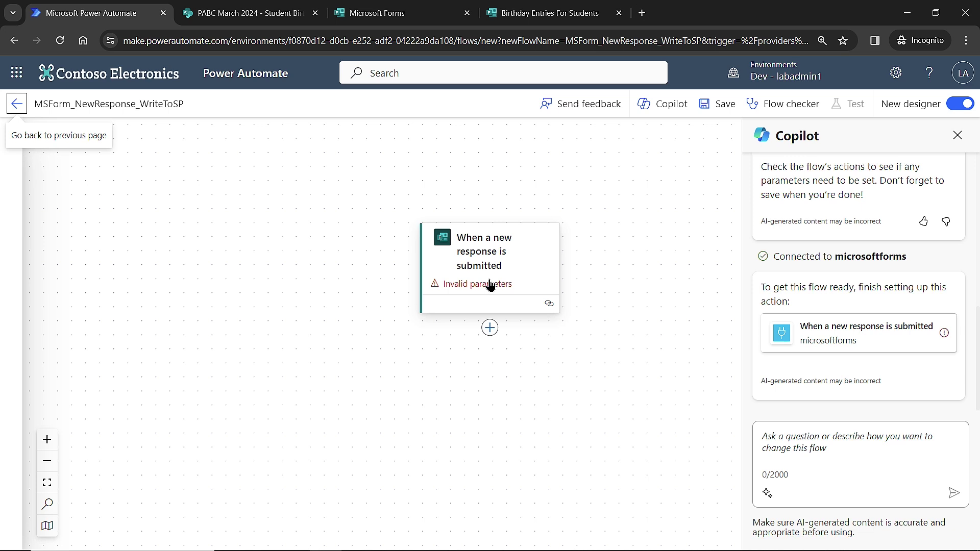
{"action": "left_click", "coordinate": [490, 284]}
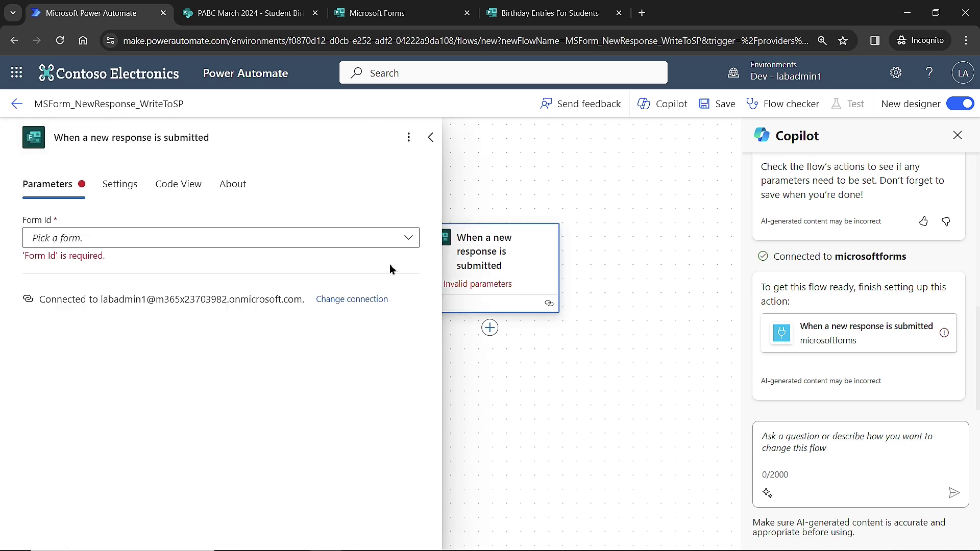
{"action": "left_click", "coordinate": [121, 239]}
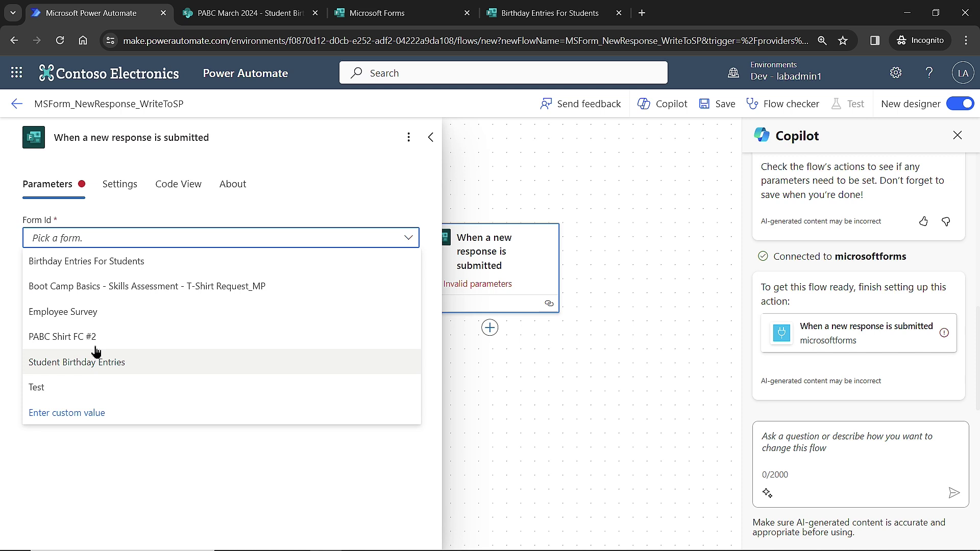
{"action": "left_click", "coordinate": [98, 263]}
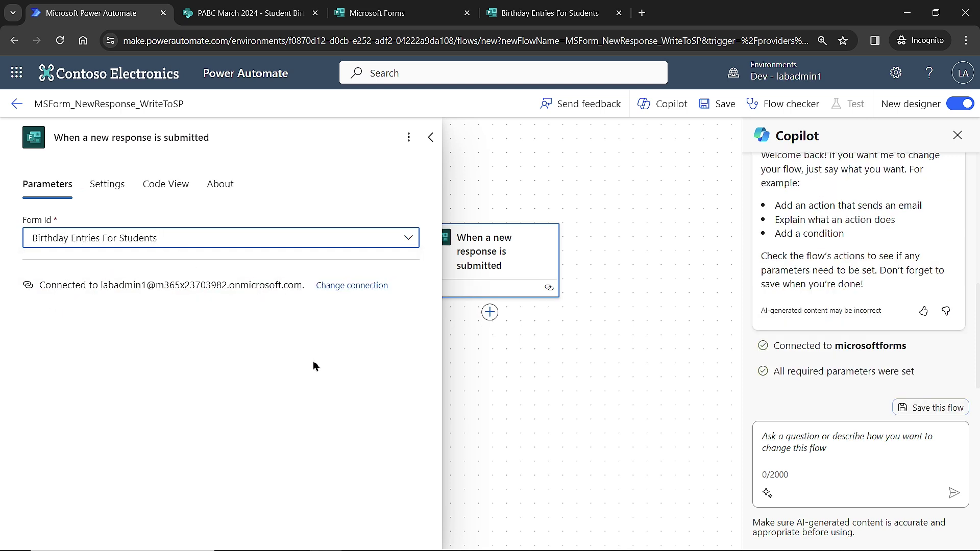
Rename the trigger to 'When a new response is submitted - New birthday entry'
{"action": "left_click", "coordinate": [246, 138]}
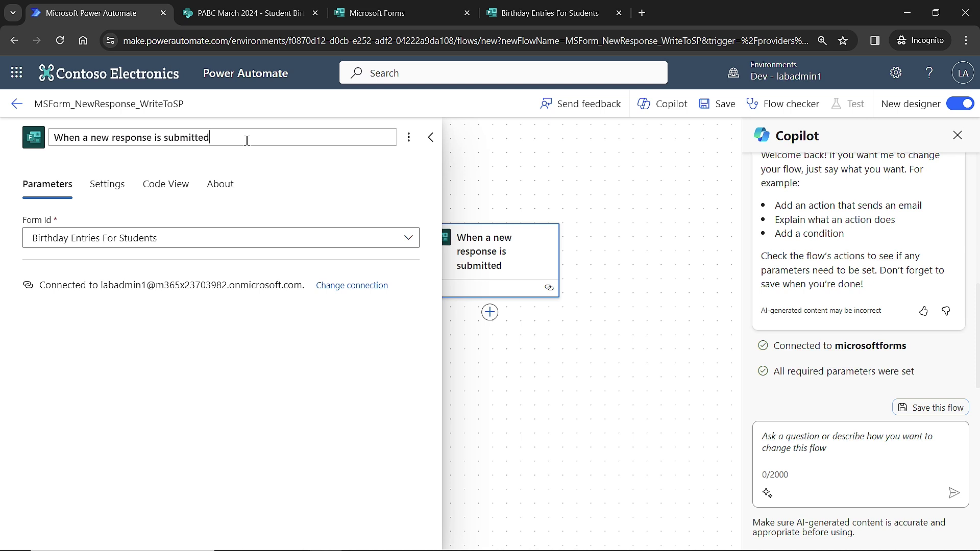
{"action": "type", "text": "- New birthday entry"}
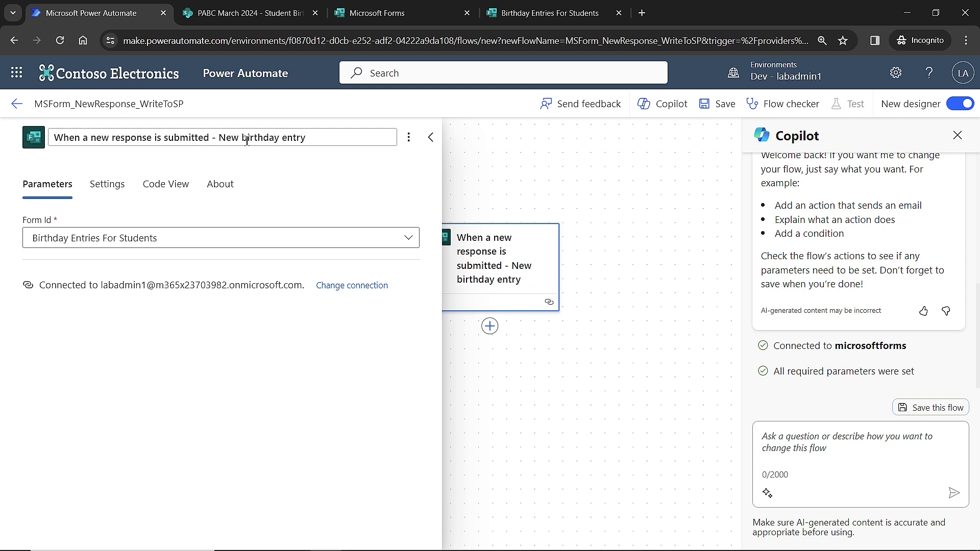
{"action": "left_click", "coordinate": [314, 174]}
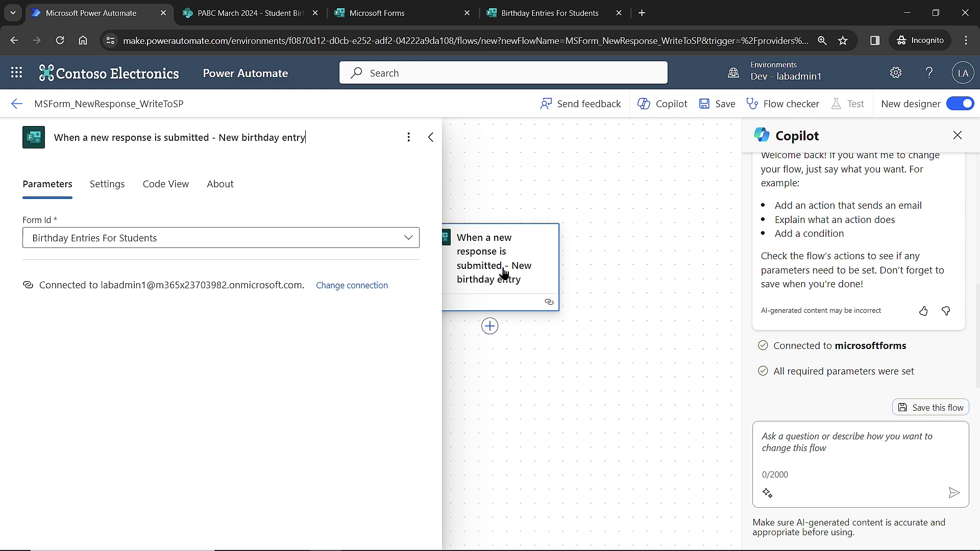
Add a Microsoft Forms 'Get response details' action below the trigger
{"action": "left_click", "coordinate": [431, 138]}
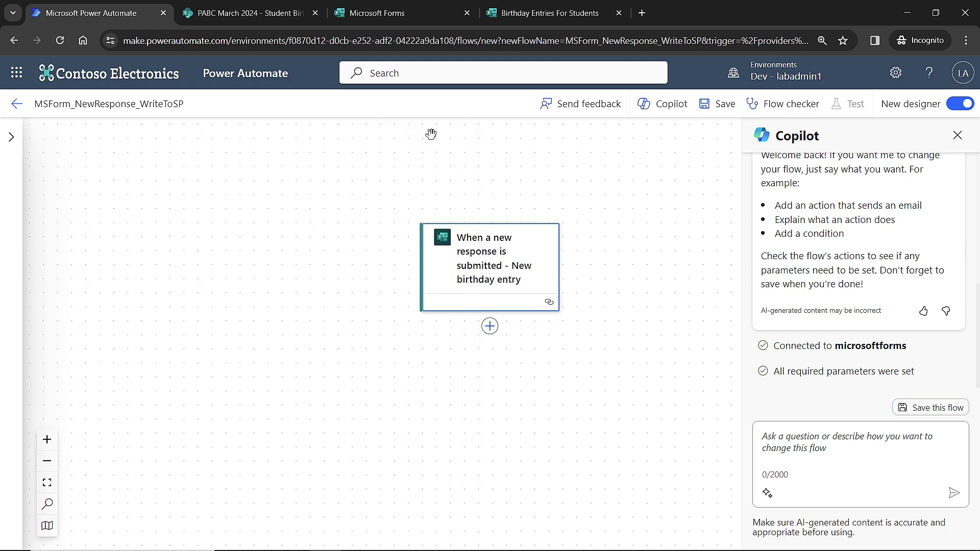
{"action": "left_click", "coordinate": [957, 135]}
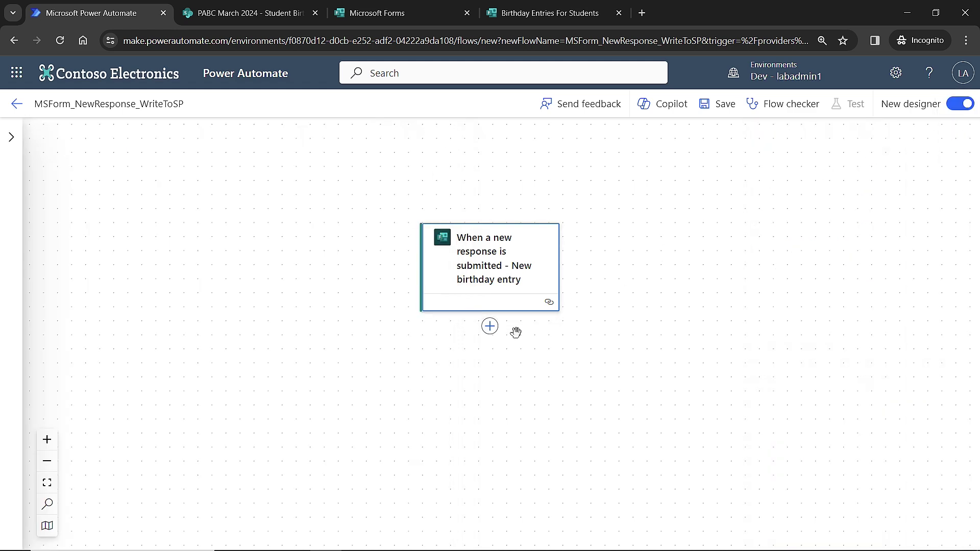
{"action": "left_click", "coordinate": [491, 331]}
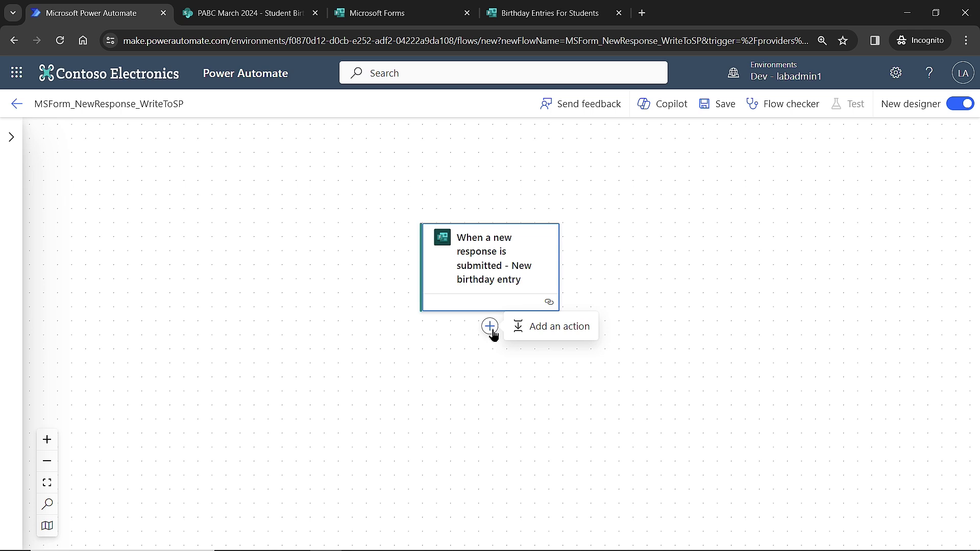
{"action": "left_click", "coordinate": [547, 331]}
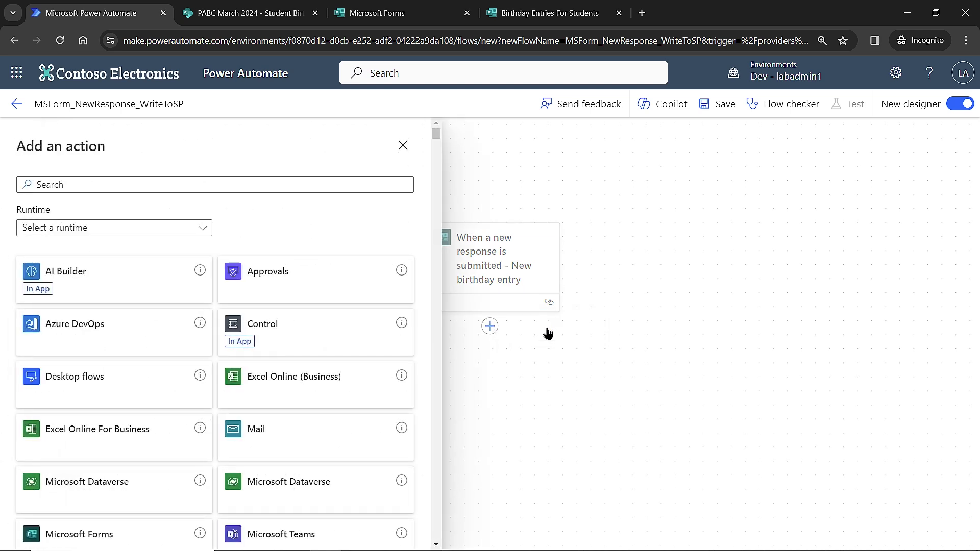
{"action": "left_click", "coordinate": [185, 181]}
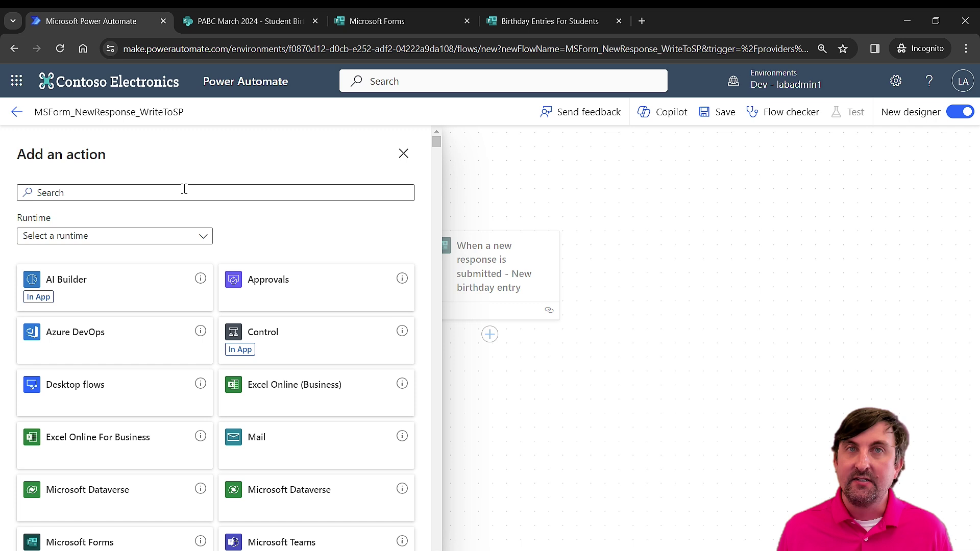
{"action": "left_click", "coordinate": [152, 193]}
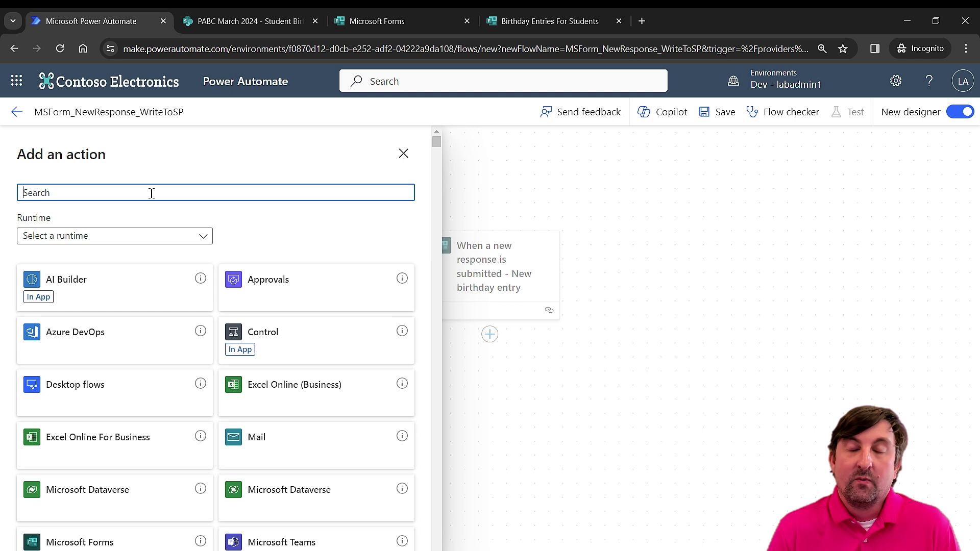
{"action": "type", "text": "forms"}
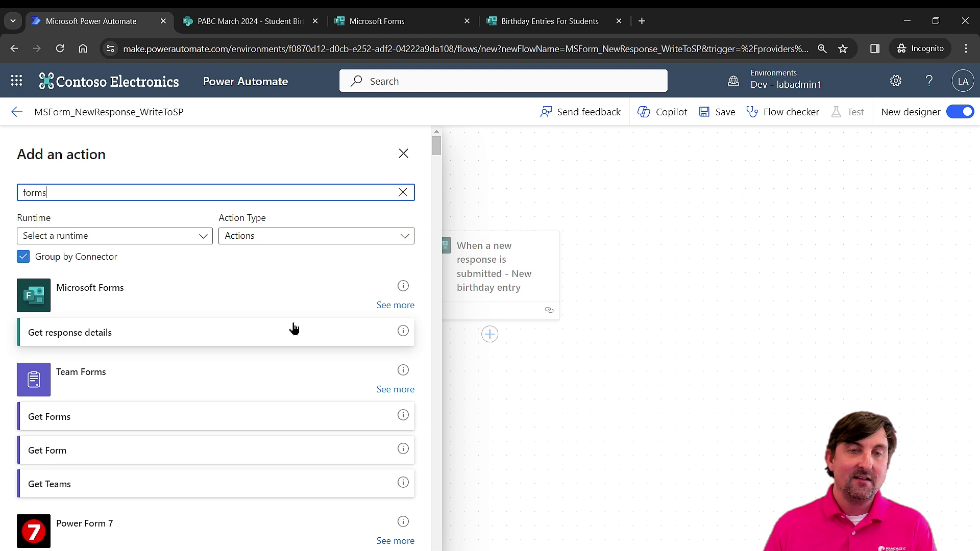
{"action": "left_click", "coordinate": [404, 308]}
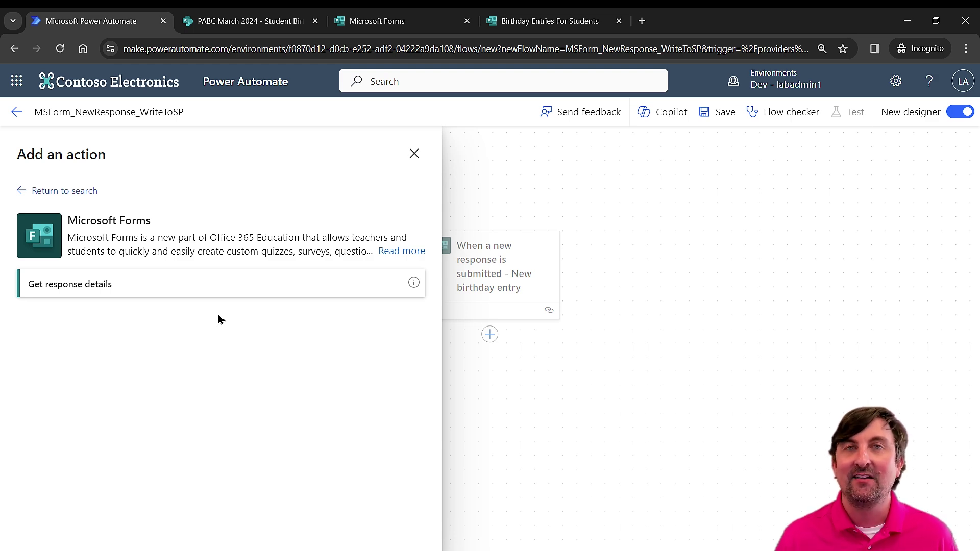
{"action": "left_click", "coordinate": [224, 292]}
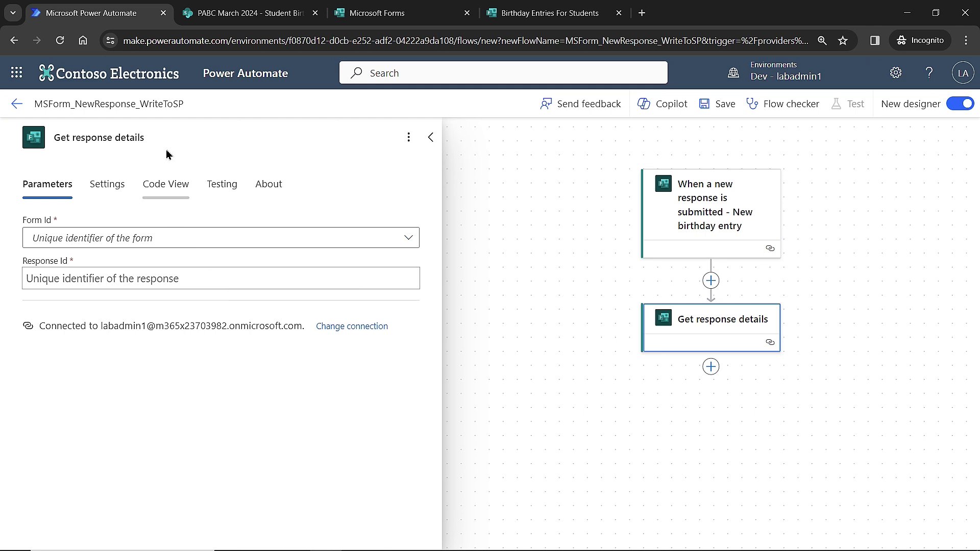
Title the action 'Getting bday entry responses', using Birthday Entries For Students and the trigger's Response Id
{"action": "type", "text": "-"}
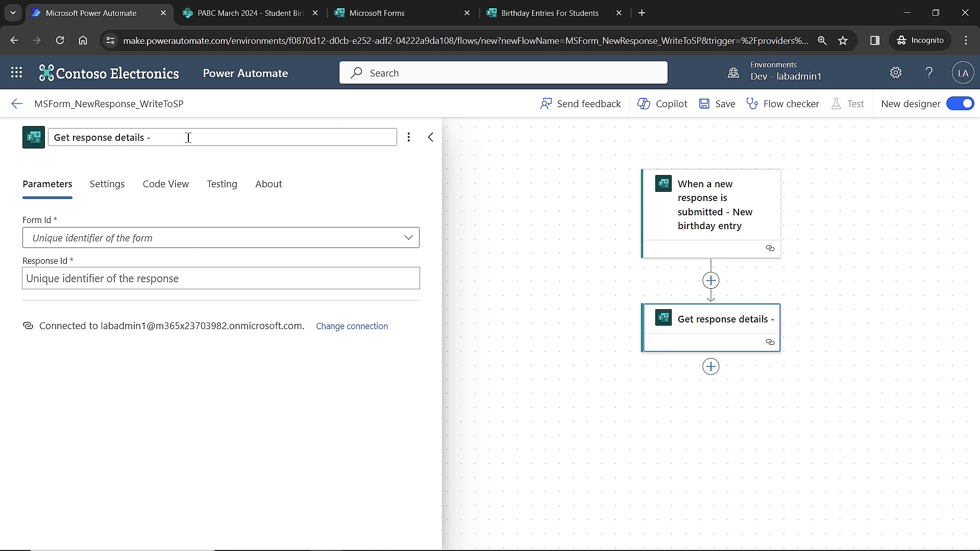
{"action": "type", "text": " Ge"}
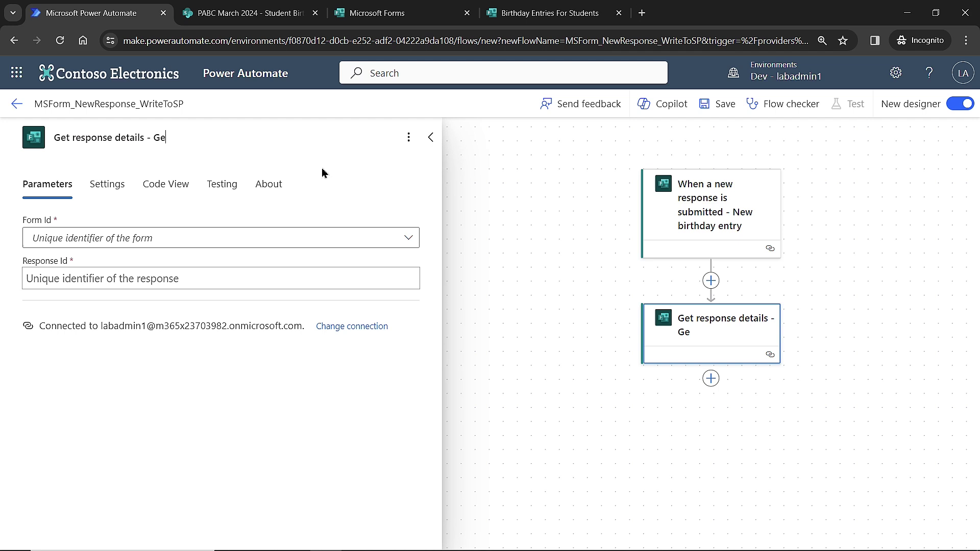
{"action": "type", "text": "tting bday "}
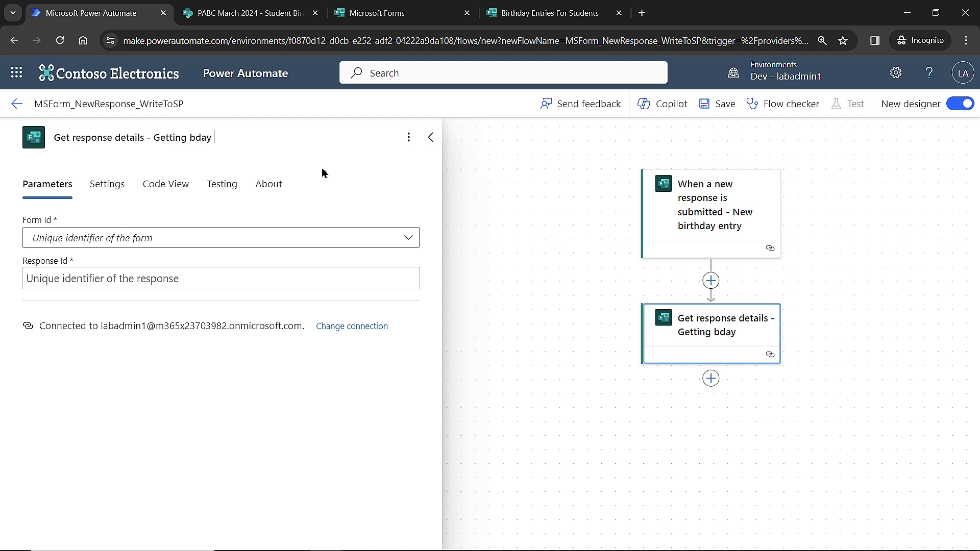
{"action": "type", "text": "entry responses"}
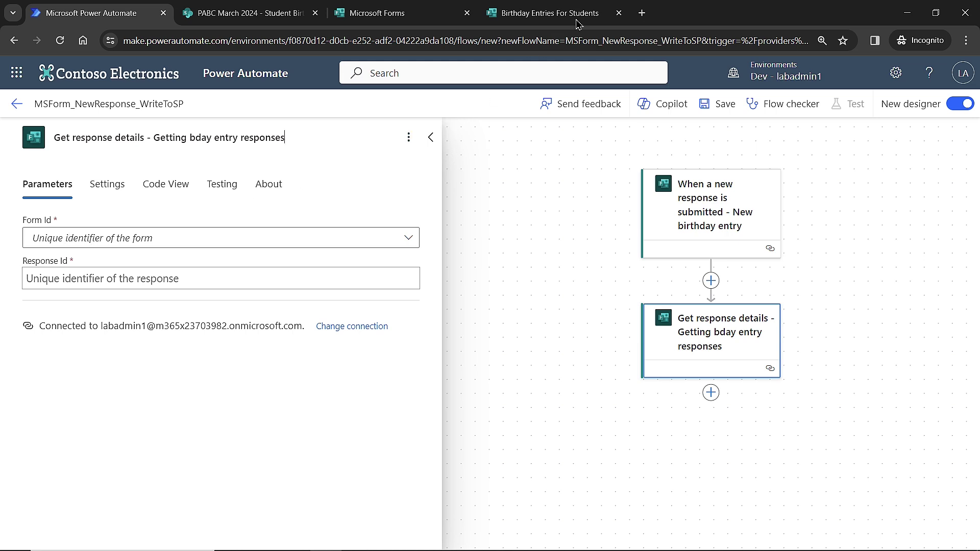
{"action": "left_click", "coordinate": [143, 248]}
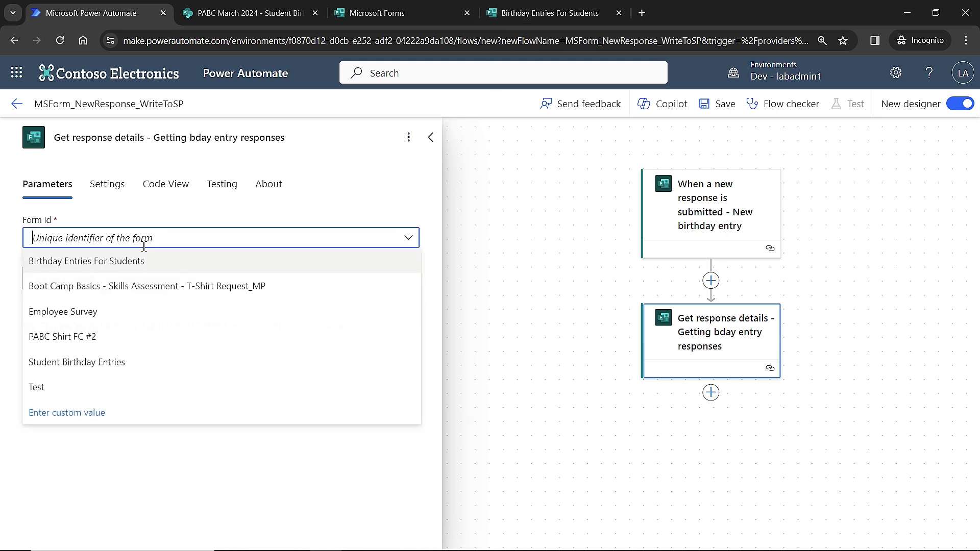
{"action": "left_click", "coordinate": [102, 265]}
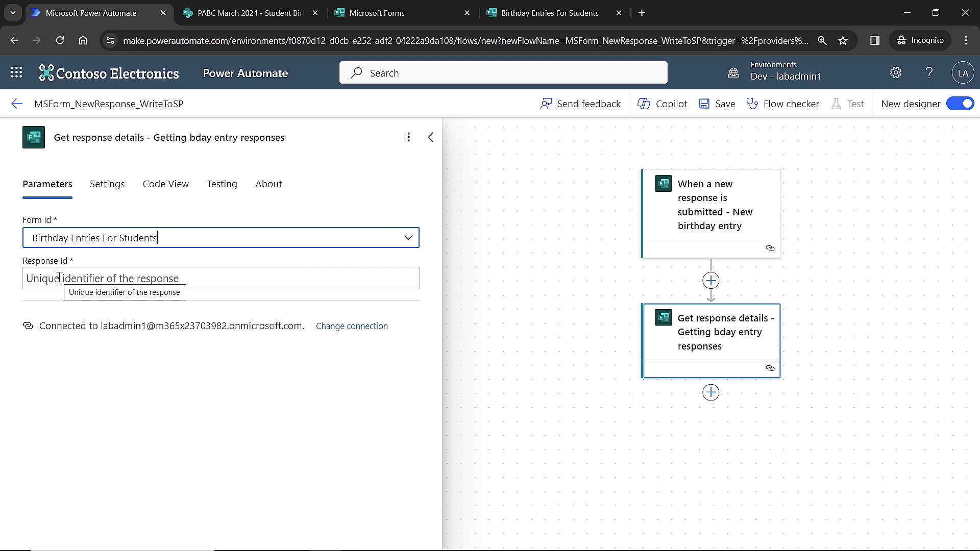
{"action": "left_click", "coordinate": [60, 277]}
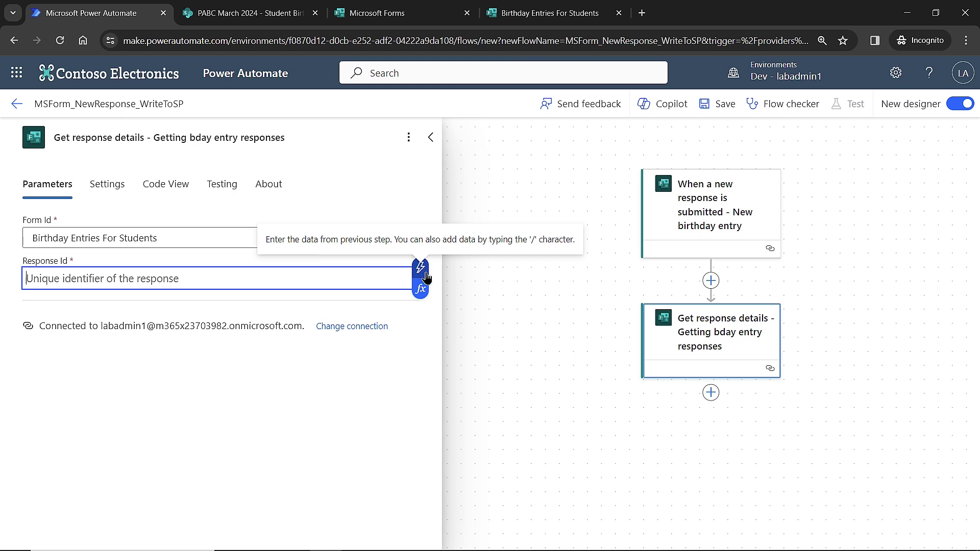
{"action": "left_click", "coordinate": [420, 267]}
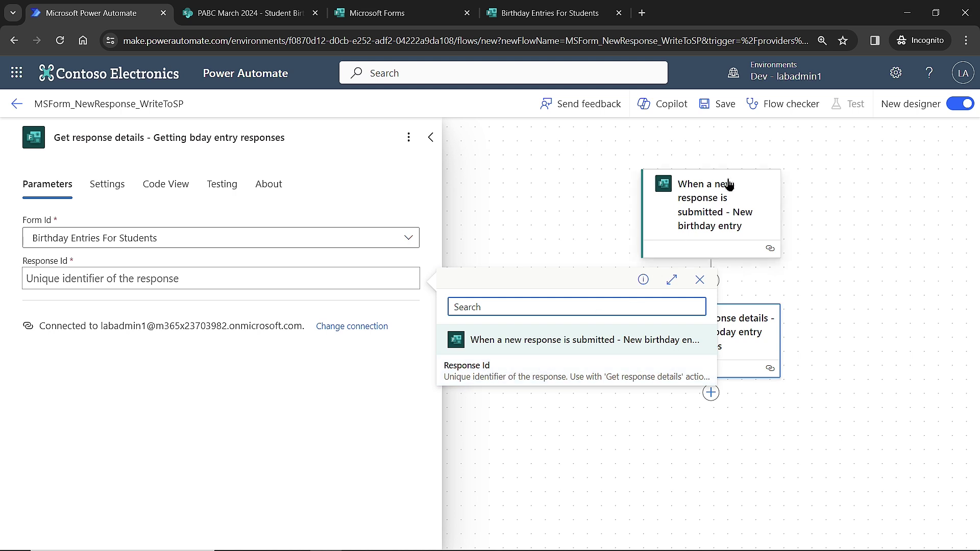
{"action": "left_click", "coordinate": [465, 371]}
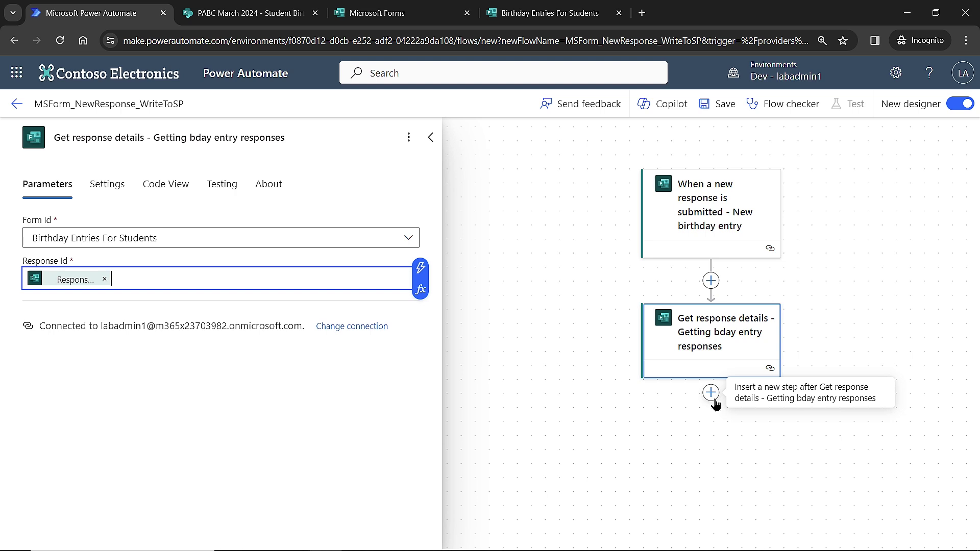
Add a SharePoint Create item action after Get response details
{"action": "left_click", "coordinate": [712, 395]}
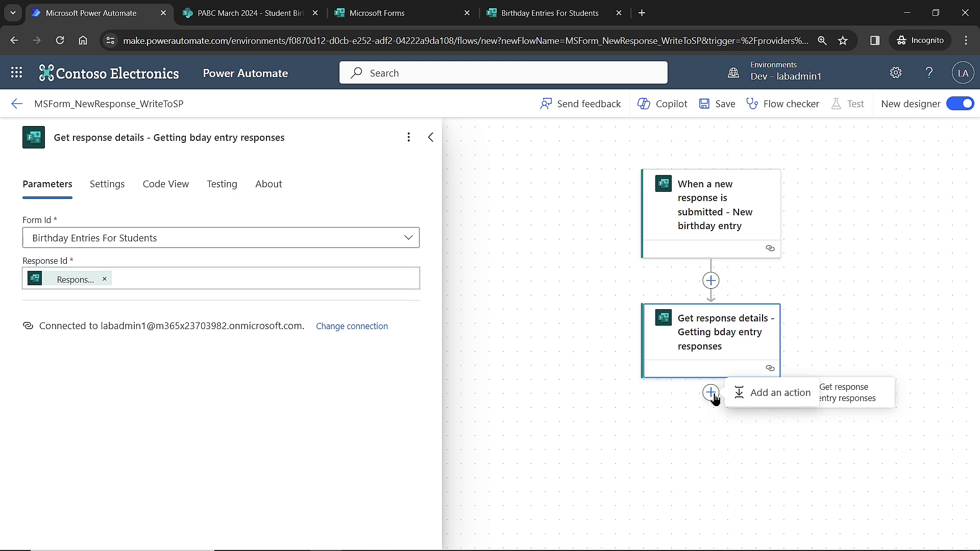
{"action": "left_click", "coordinate": [758, 398]}
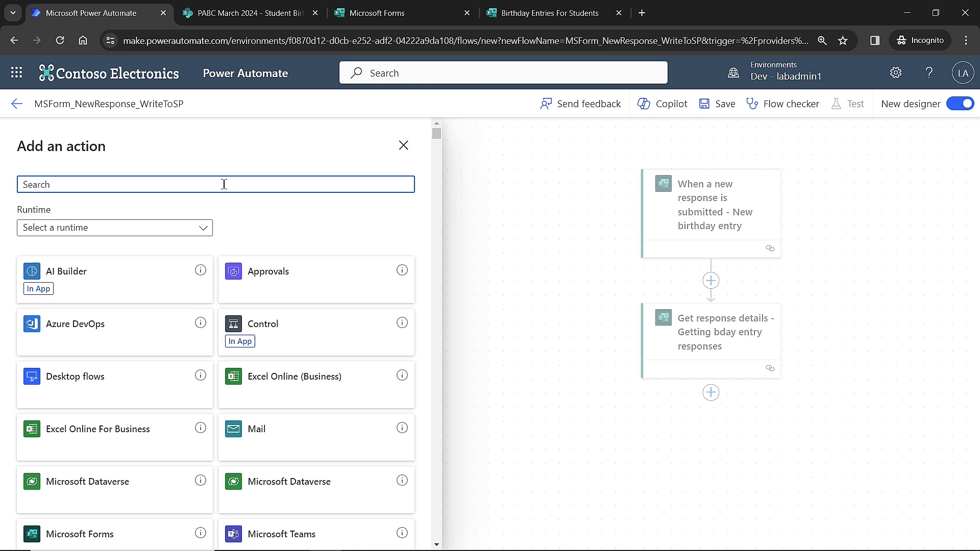
{"action": "type", "text": "sharepoint"}
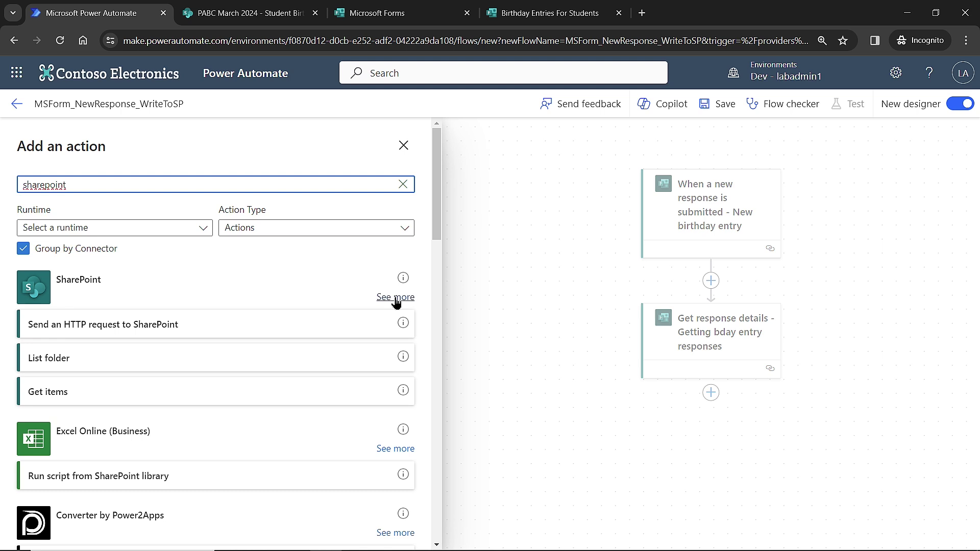
{"action": "left_click", "coordinate": [396, 299]}
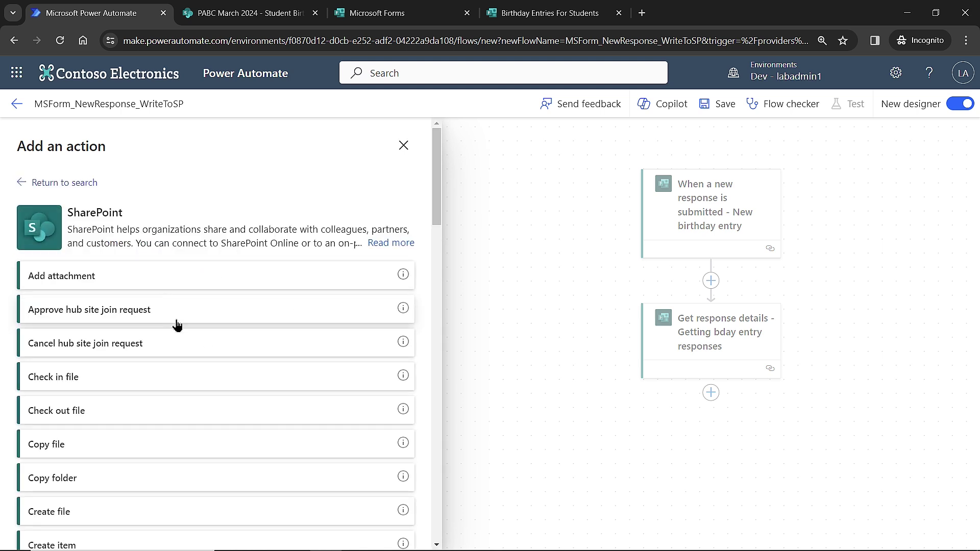
{"action": "scroll", "coordinate": [177, 325], "scroll_direction": "down", "scroll_amount": 1}
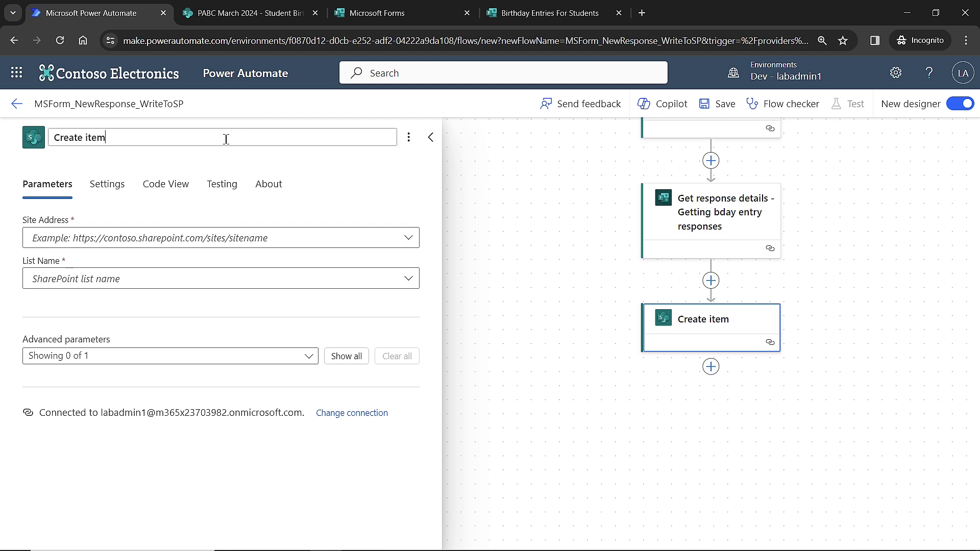
Rename the Create item step to 'Making entry to sp birthday list'
{"action": "type", "text": "Making entry to"}
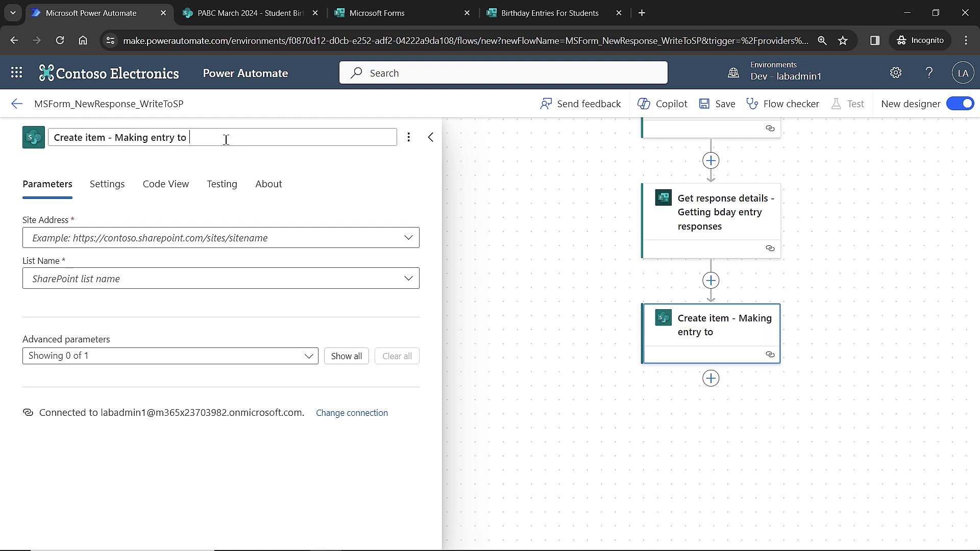
{"action": "type", "text": " sp birth"}
{"action": "key", "text": "BackSpace"}
{"action": "key", "text": "BackSpace"}
{"action": "key", "text": "BackSpace"}
{"action": "key", "text": "BackSpace"}
{"action": "type", "text": "irthday list"}
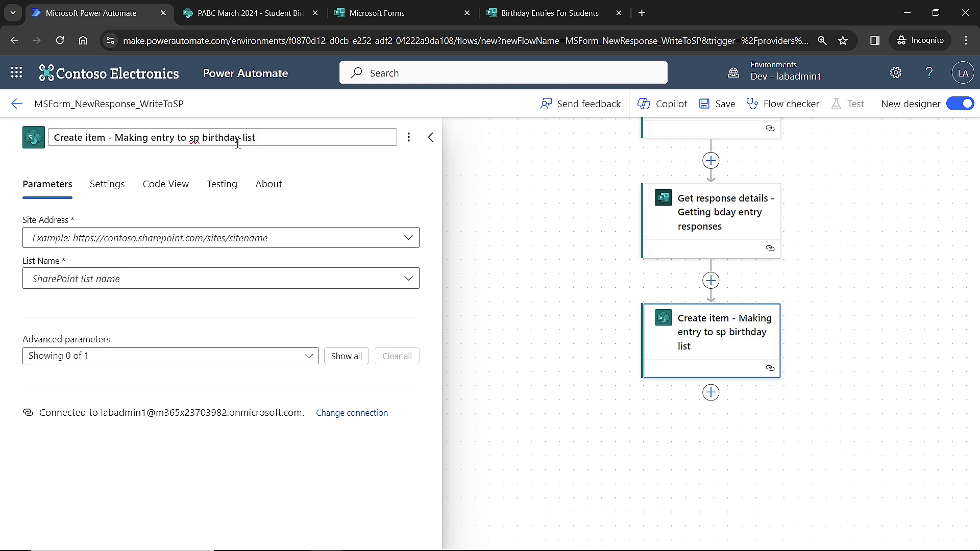
Point Create item at the PABC March 2024 site and Student Birthdays list
{"action": "left_click", "coordinate": [97, 244]}
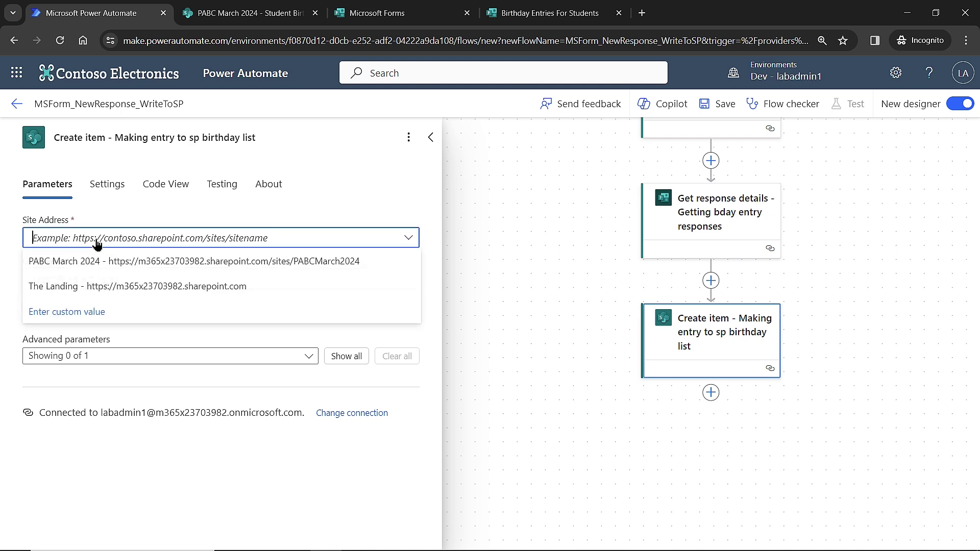
{"action": "left_click", "coordinate": [137, 270]}
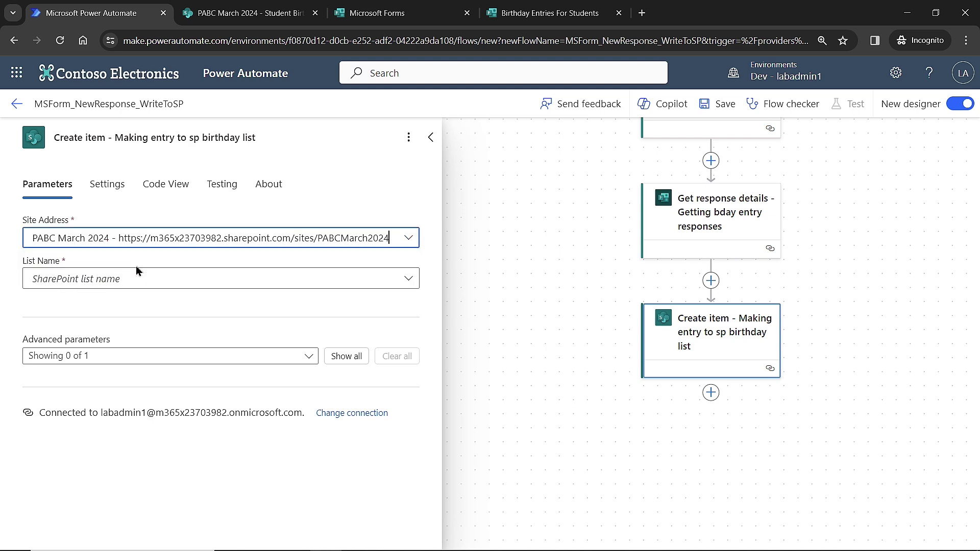
{"action": "left_click", "coordinate": [323, 282]}
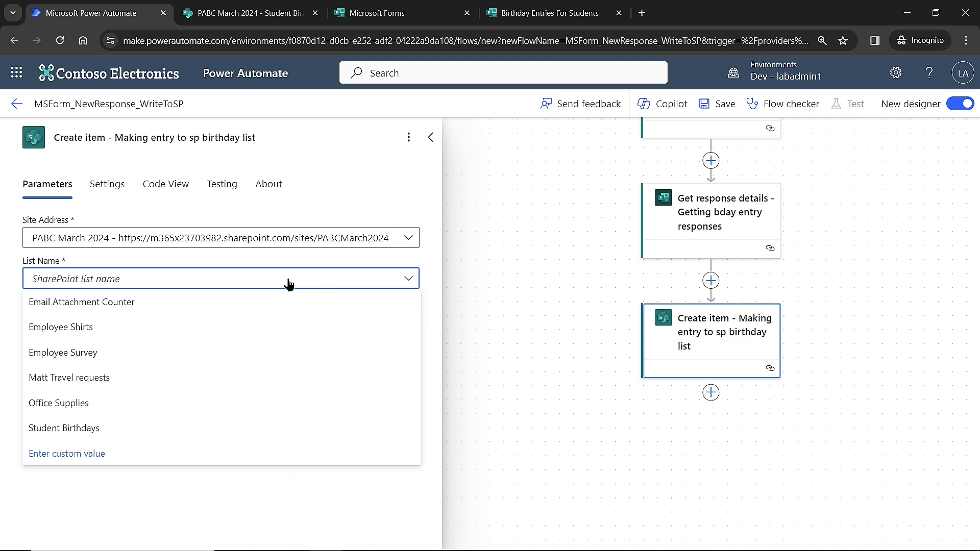
{"action": "left_click", "coordinate": [82, 433]}
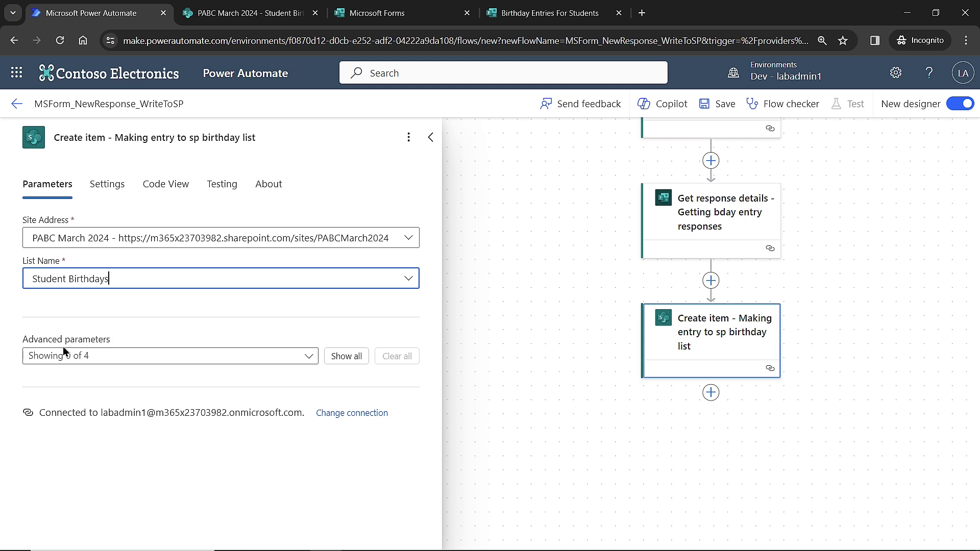
{"action": "left_click", "coordinate": [308, 358]}
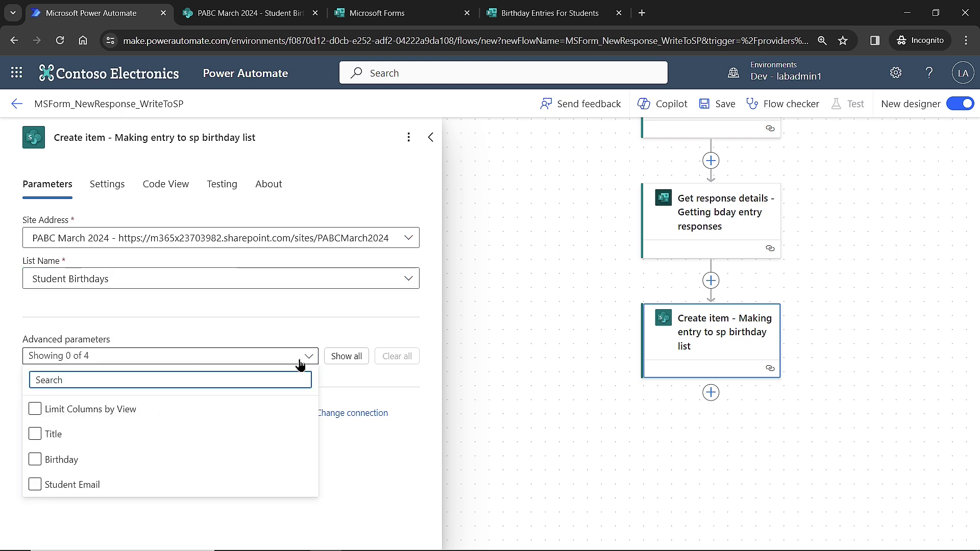
Show all Create item columns and map Title to the form's Student Name answer
{"action": "left_click", "coordinate": [357, 357]}
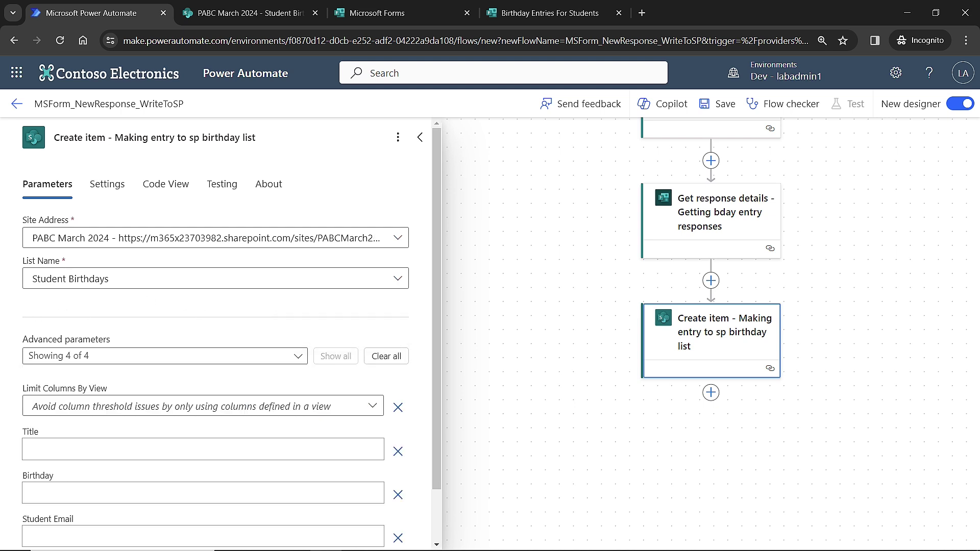
{"action": "left_click", "coordinate": [55, 443]}
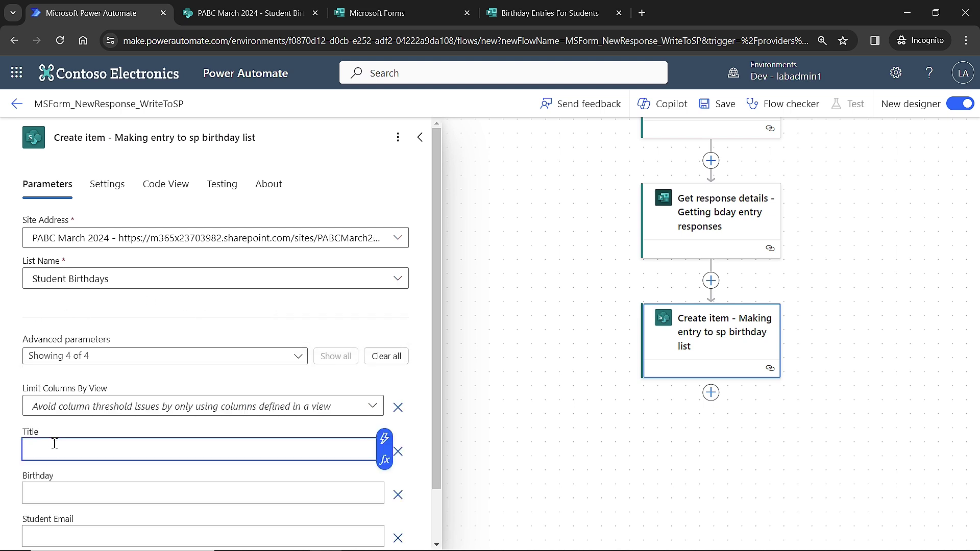
{"action": "left_click", "coordinate": [283, 11]}
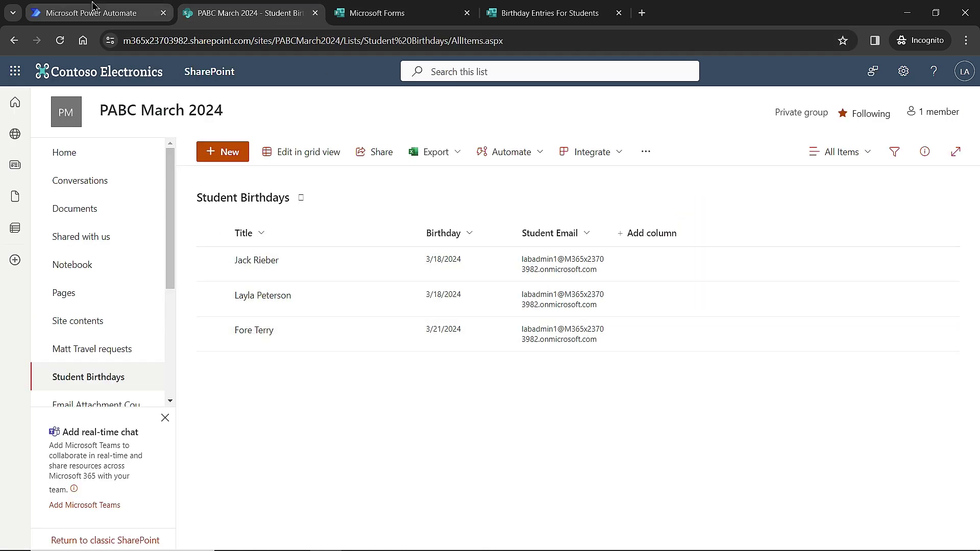
{"action": "left_click", "coordinate": [93, 14]}
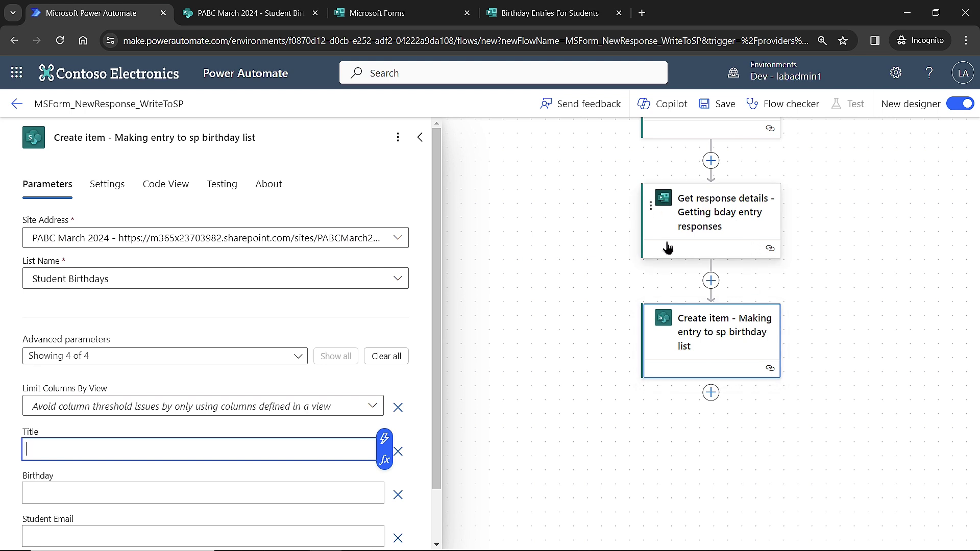
{"action": "left_click", "coordinate": [385, 438]}
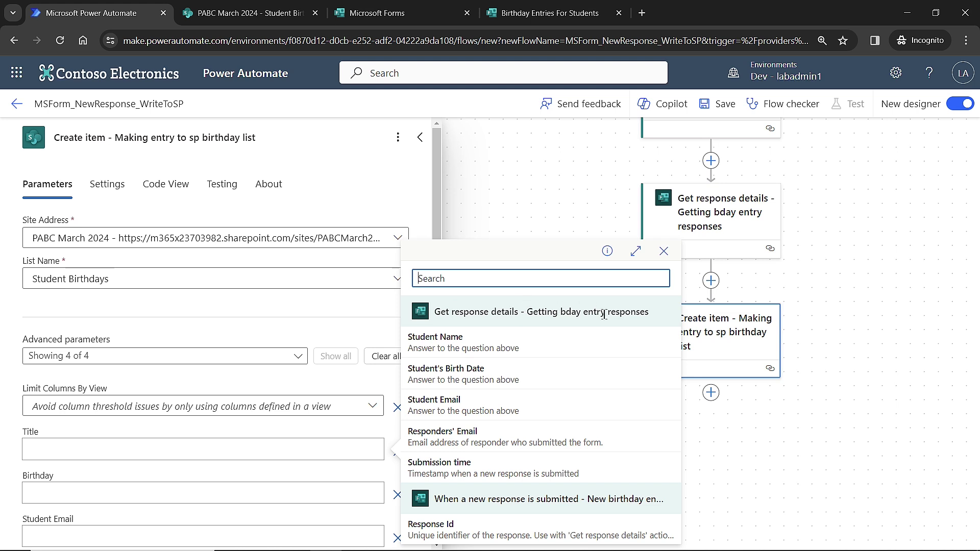
{"action": "left_click", "coordinate": [440, 355]}
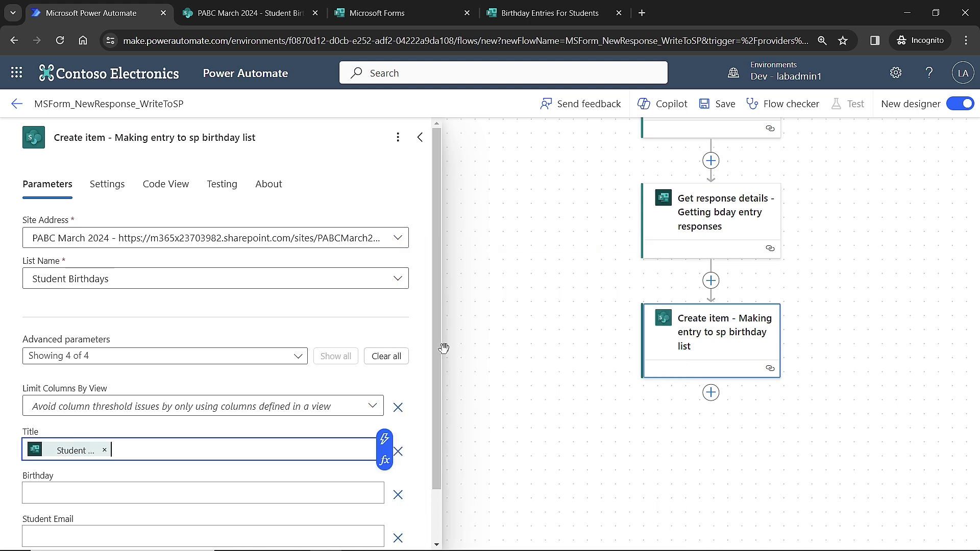
{"action": "scroll", "coordinate": [159, 393], "scroll_direction": "down", "scroll_amount": 2}
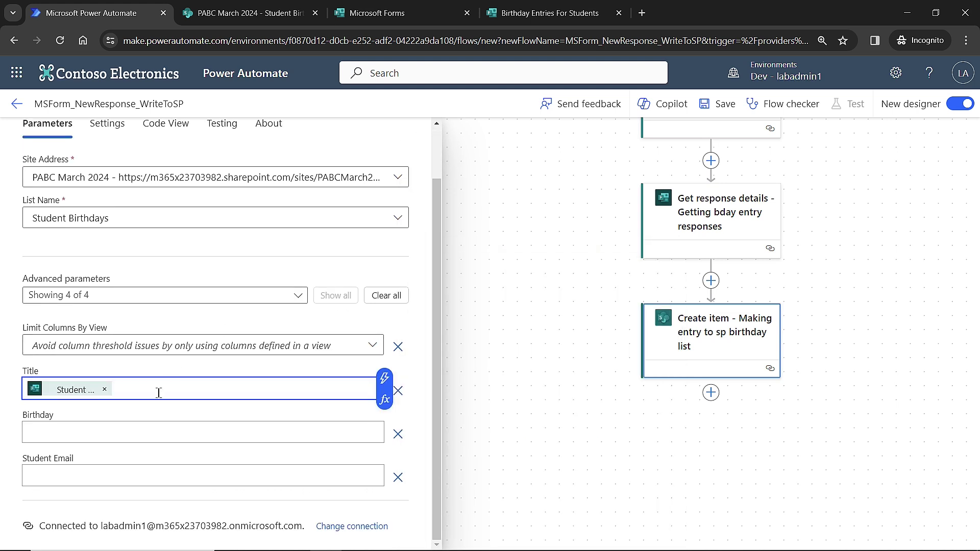
Map Birthday to Student's Birth Date and Student Email to the Student Email answer, then save
{"action": "left_click", "coordinate": [88, 434]}
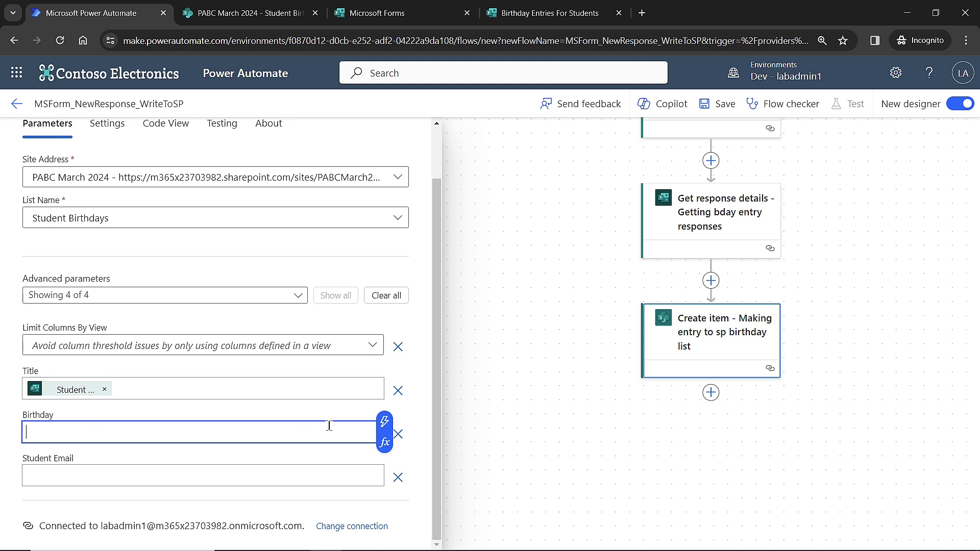
{"action": "left_click", "coordinate": [384, 422]}
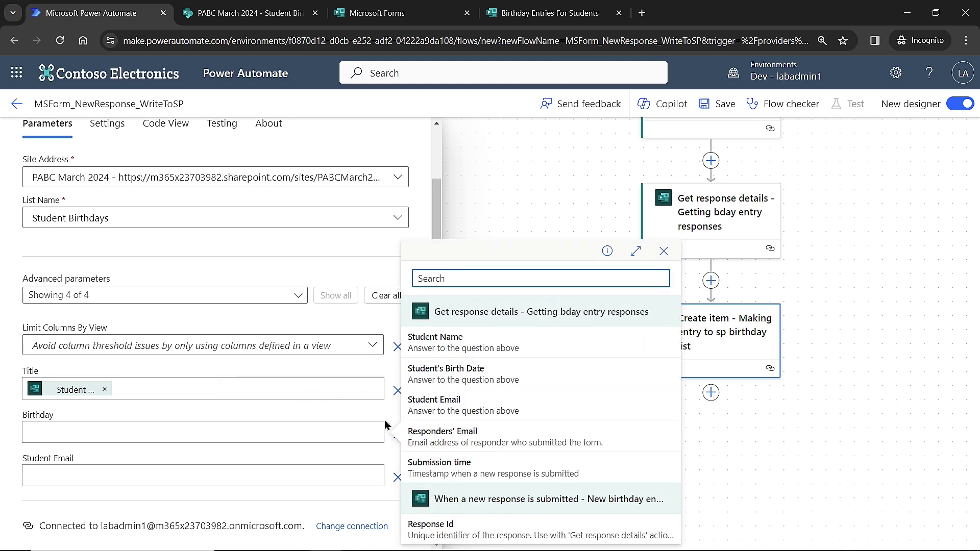
{"action": "left_click", "coordinate": [458, 377]}
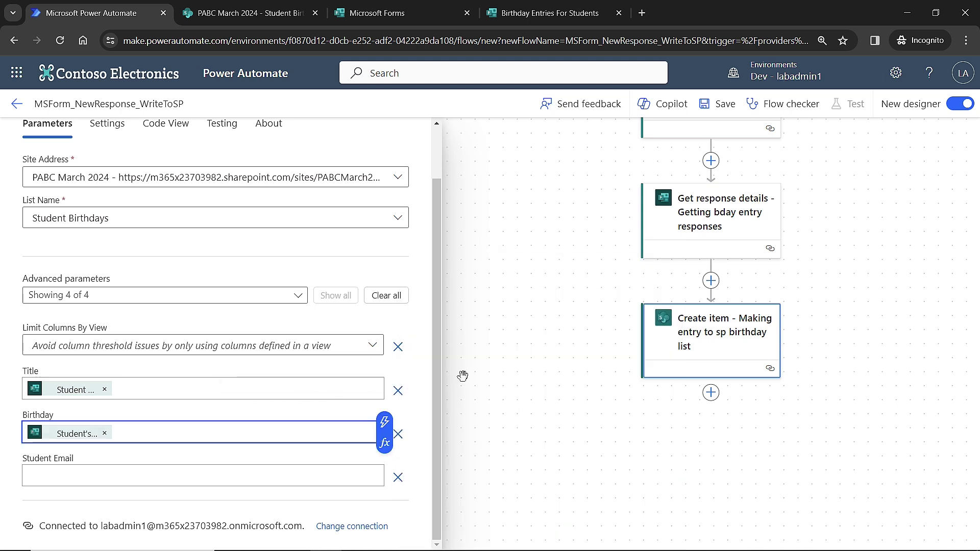
{"action": "left_click", "coordinate": [65, 476]}
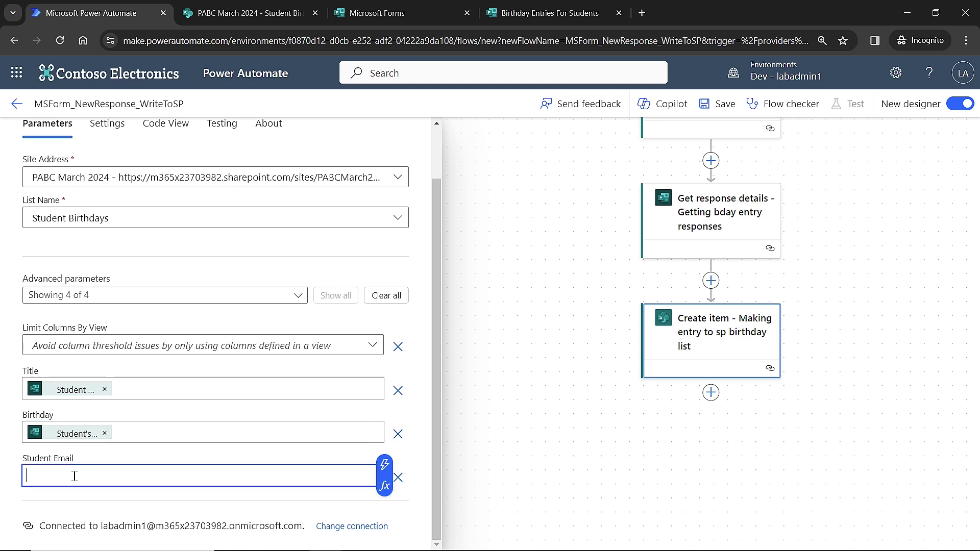
{"action": "left_click", "coordinate": [385, 467]}
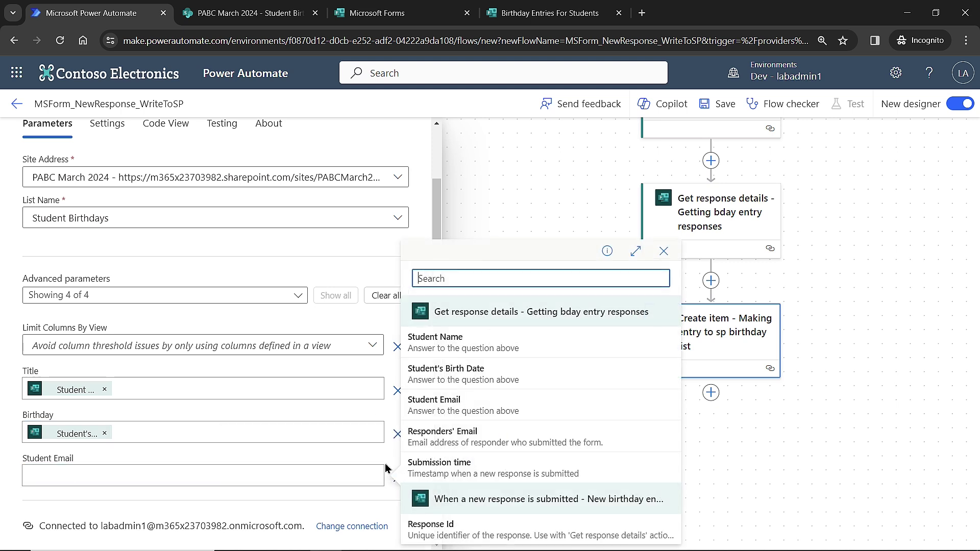
{"action": "left_click", "coordinate": [443, 405]}
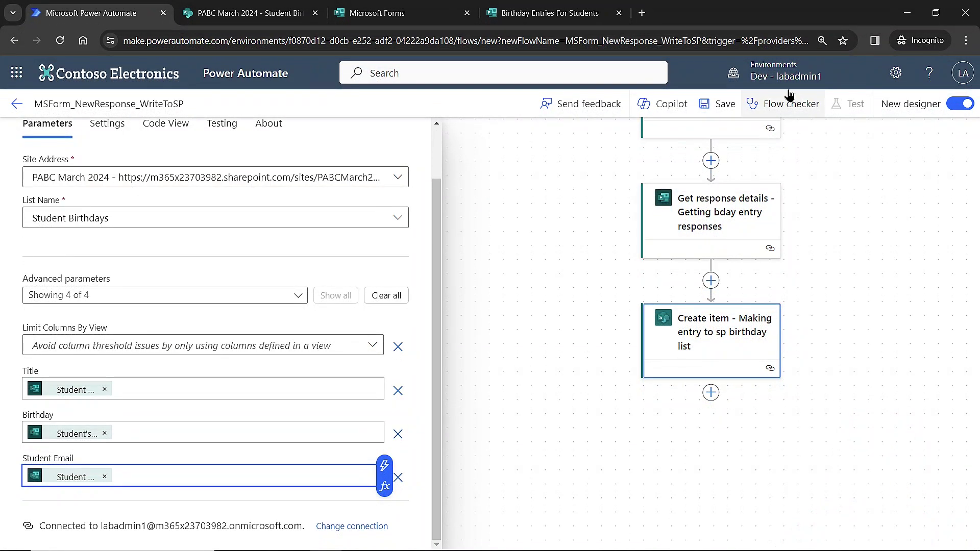
{"action": "left_click", "coordinate": [713, 104]}
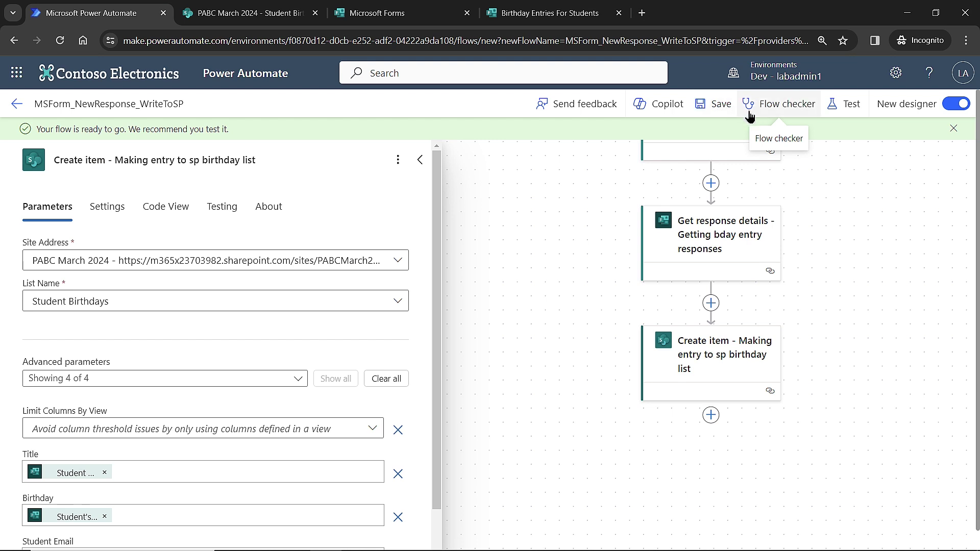
Run a manual test of the flow so it waits for a new form response
{"action": "left_click", "coordinate": [849, 117]}
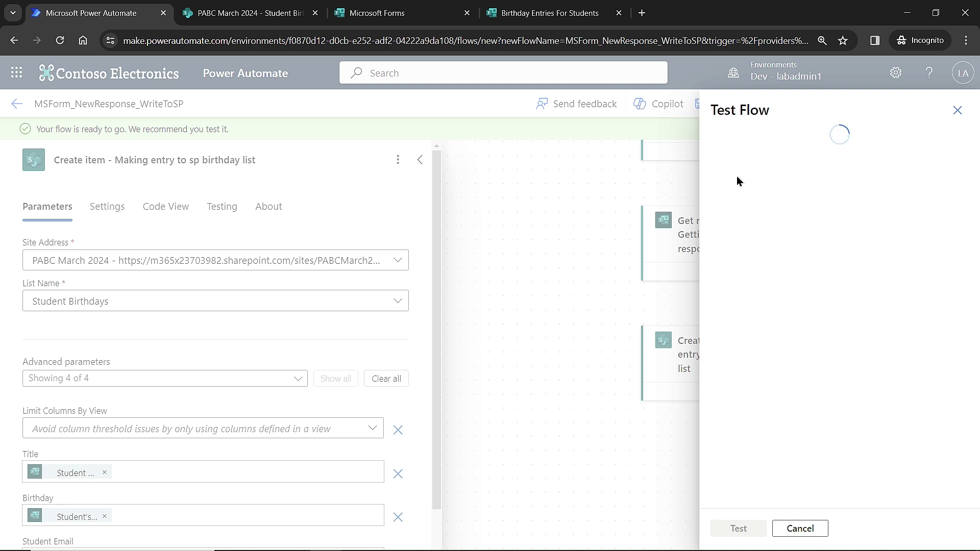
{"action": "left_click", "coordinate": [719, 141]}
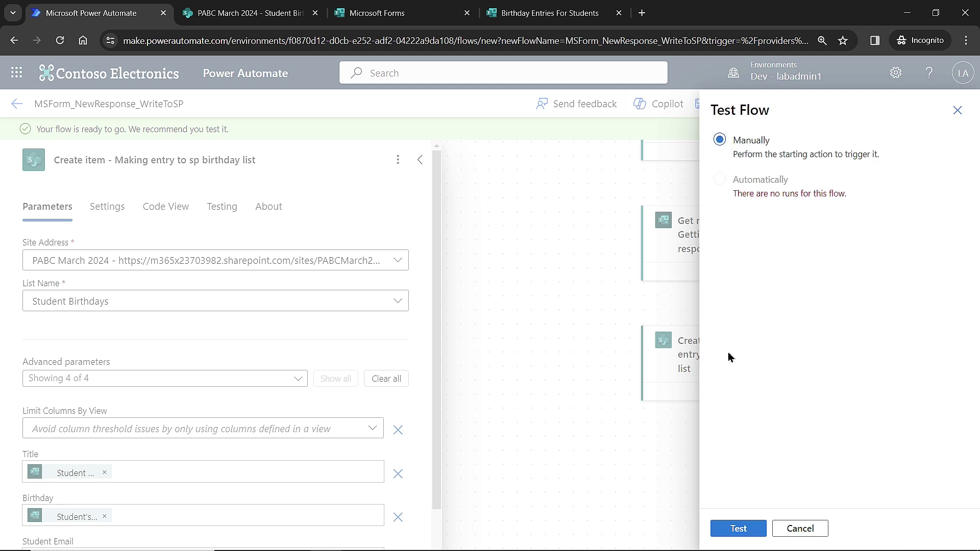
{"action": "left_click", "coordinate": [735, 528]}
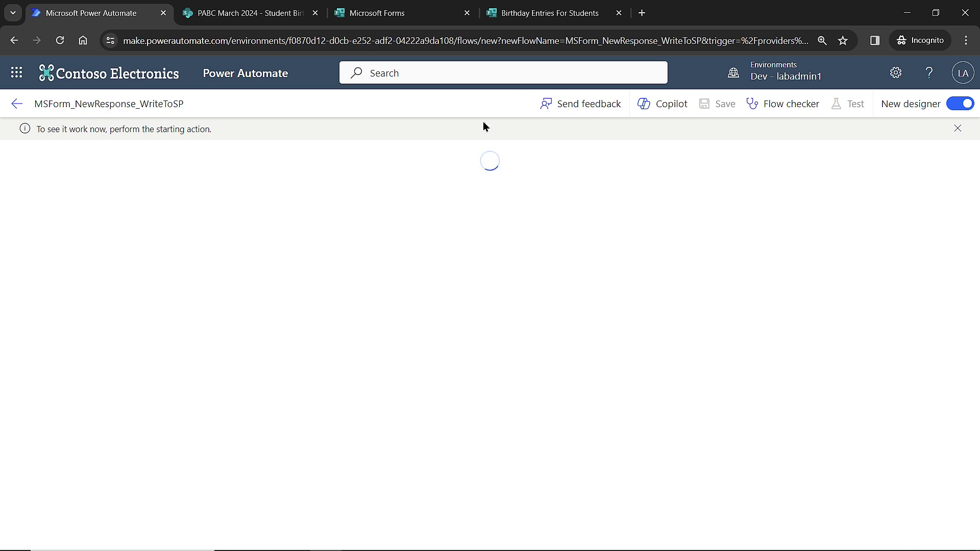
Preview the birthday form and submit a test entry with a student name, birth date 4/1/2024 and email
{"action": "left_click", "coordinate": [540, 17]}
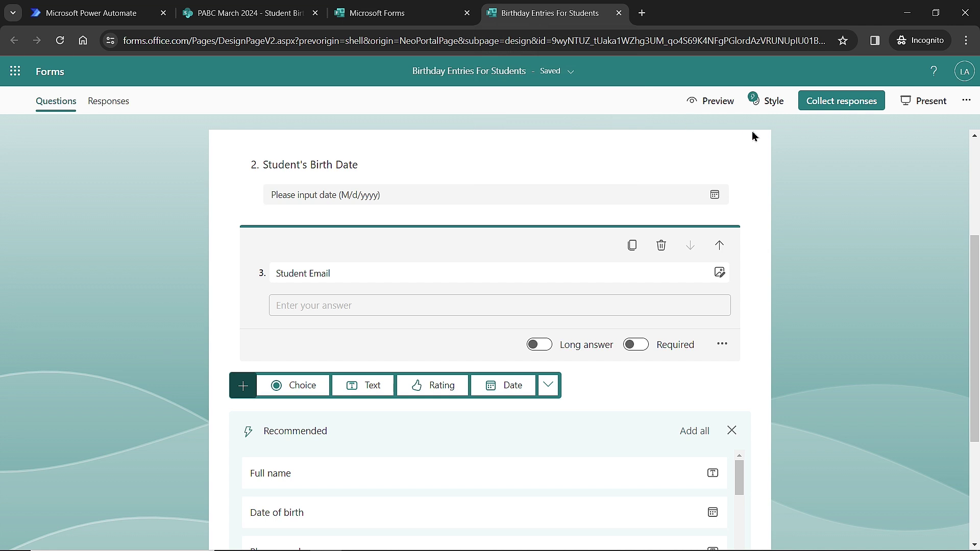
{"action": "left_click", "coordinate": [719, 103]}
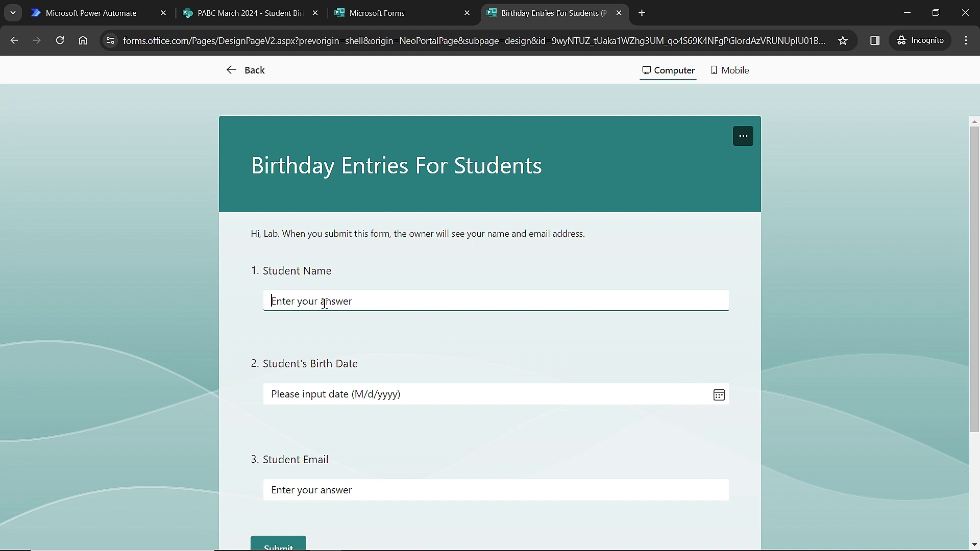
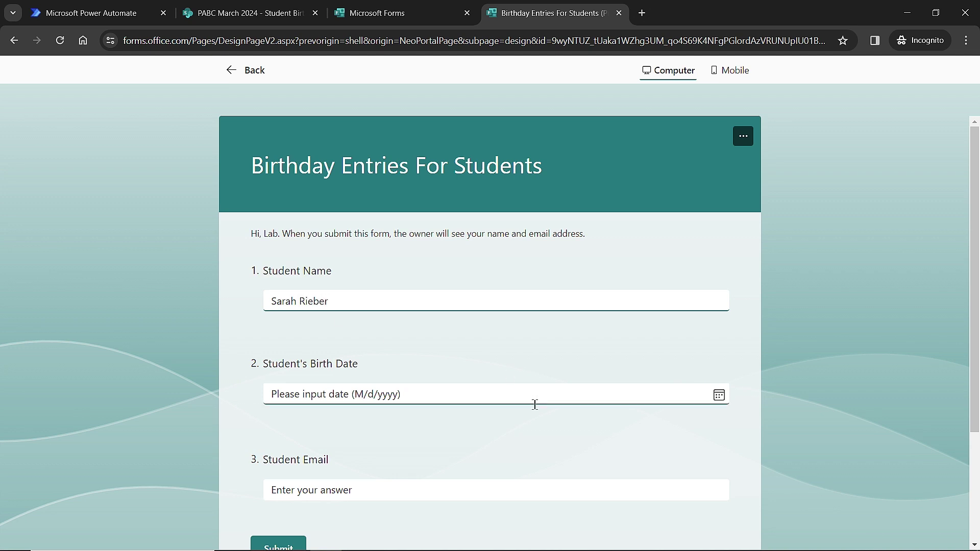
{"action": "left_click", "coordinate": [719, 397]}
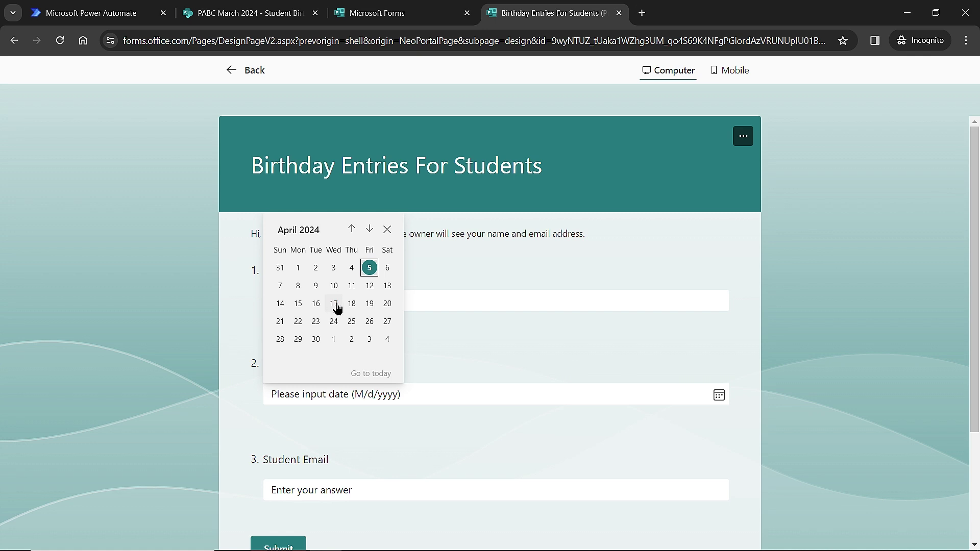
{"action": "left_click", "coordinate": [298, 268]}
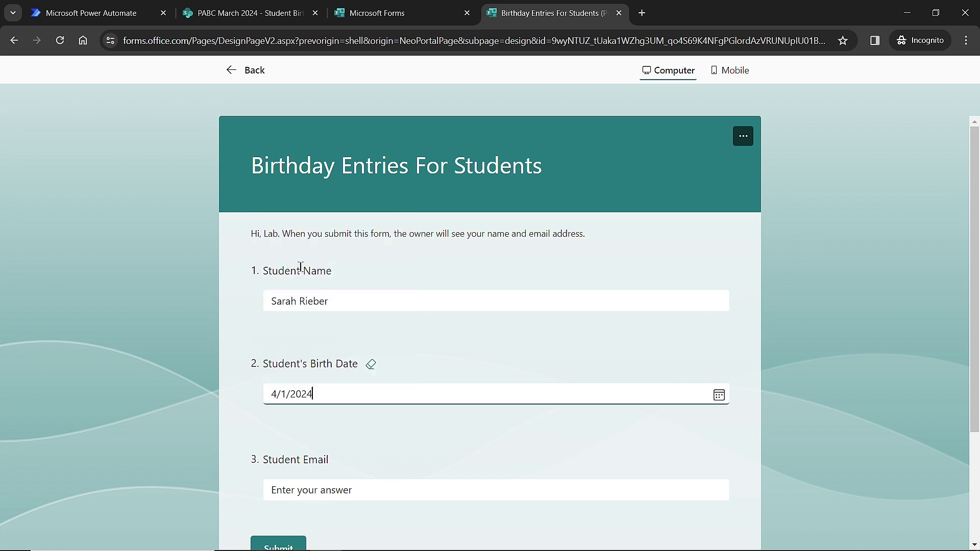
{"action": "scroll", "coordinate": [397, 459], "scroll_direction": "down", "scroll_amount": 1}
{"action": "left_click", "coordinate": [372, 424]}
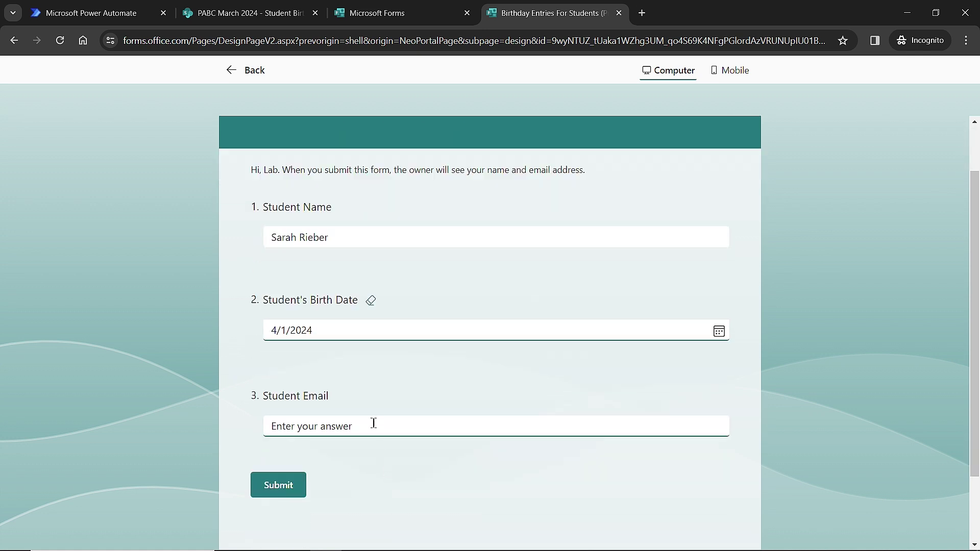
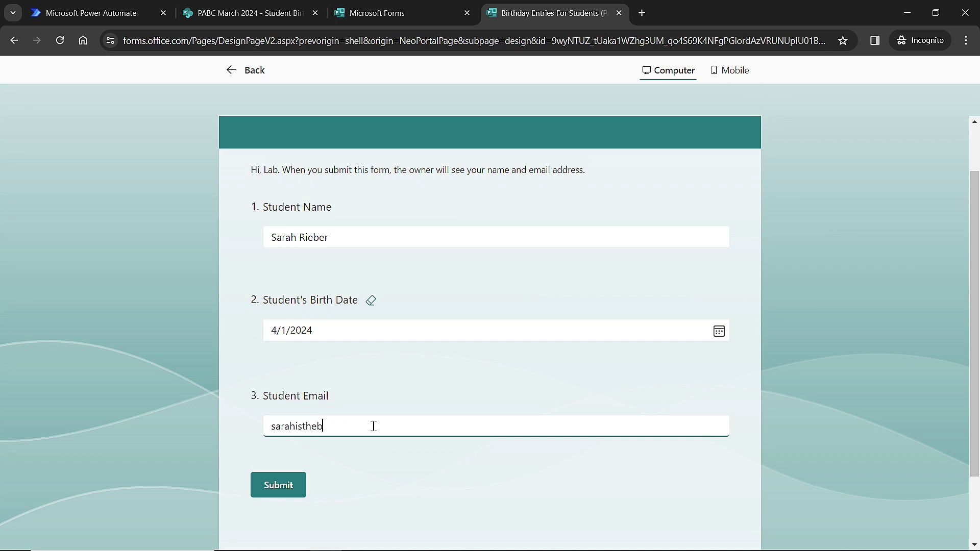
{"action": "left_click", "coordinate": [284, 489]}
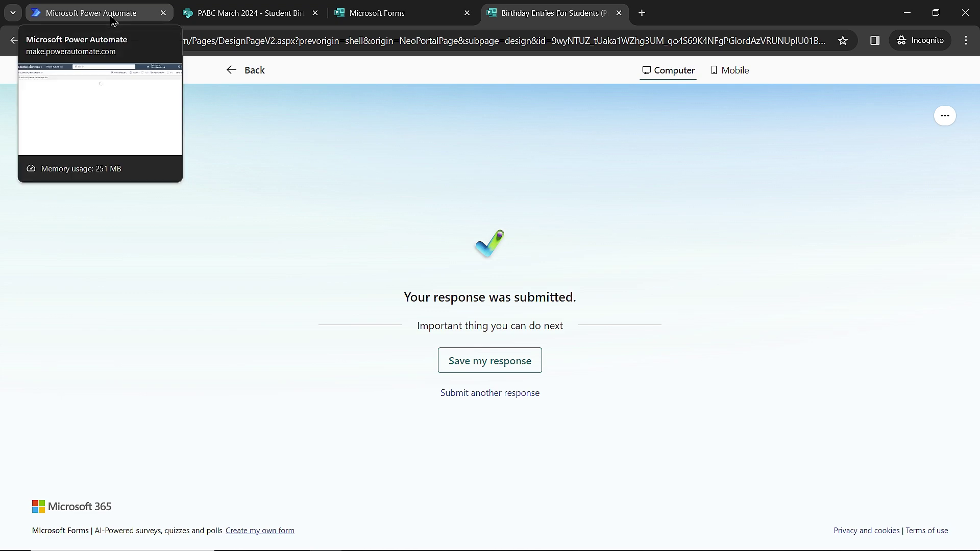
Review the run view showing the trigger, Get response details and Create item all succeeded
{"action": "left_click", "coordinate": [111, 16]}
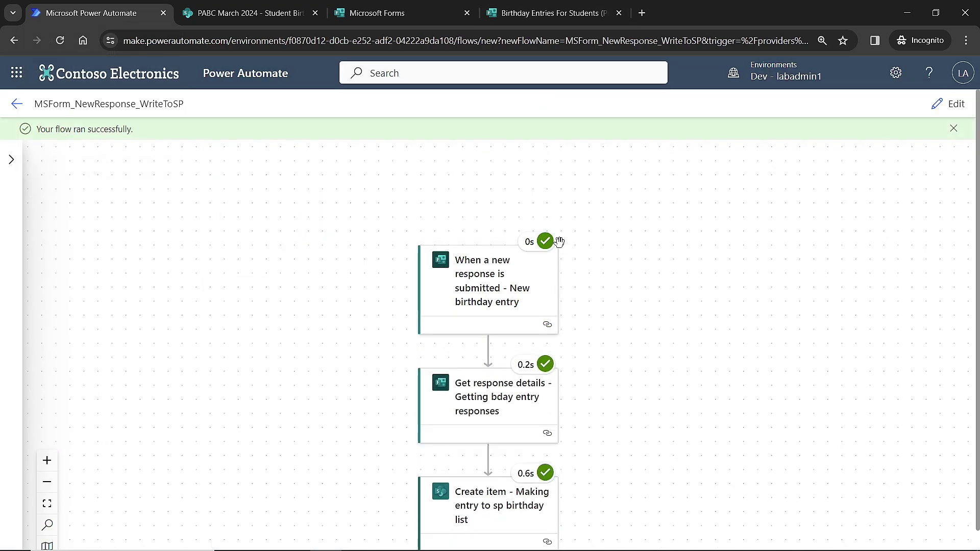
{"action": "scroll", "coordinate": [558, 286], "scroll_direction": "down", "scroll_amount": 1}
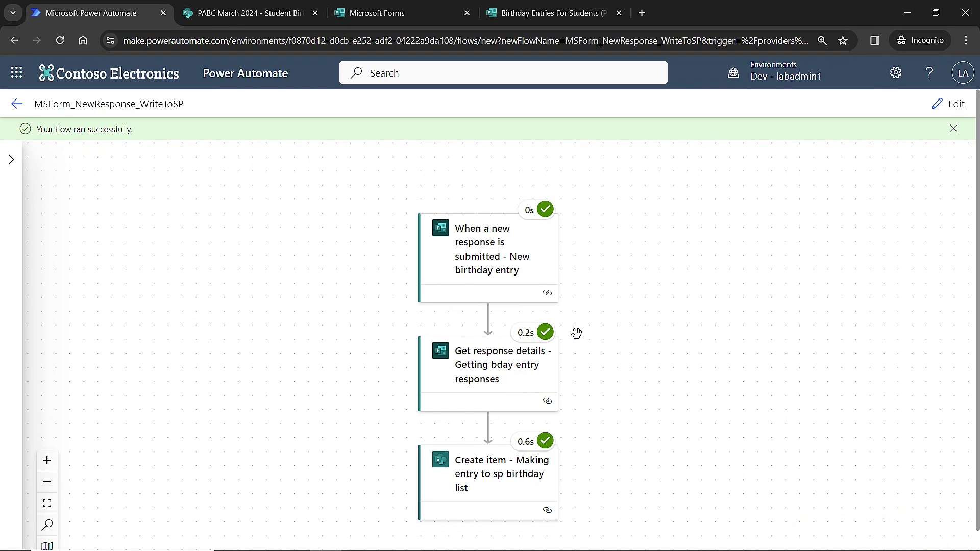
Check the Student Birthdays list in SharePoint for the new 4/1/2024 entry
{"action": "left_click", "coordinate": [263, 14]}
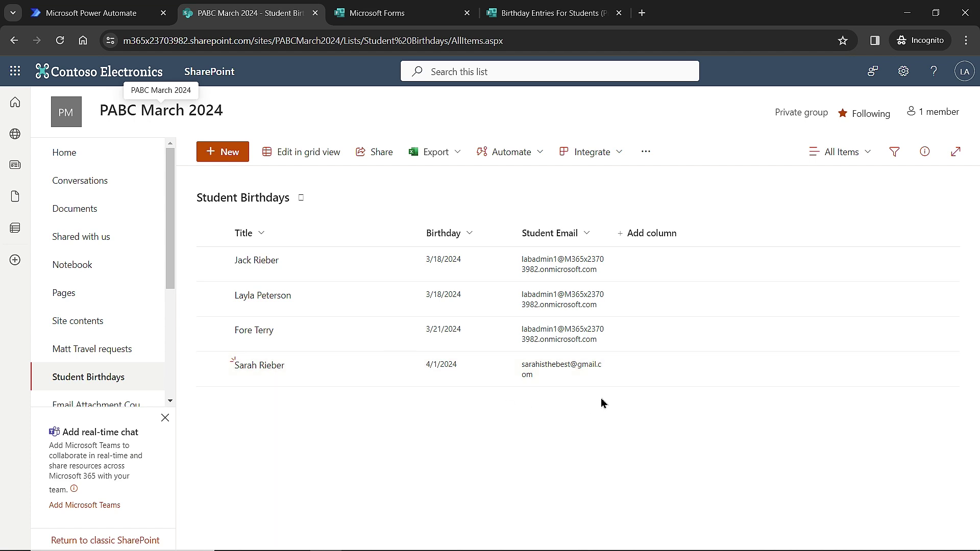
{"action": "left_click", "coordinate": [92, 13]}
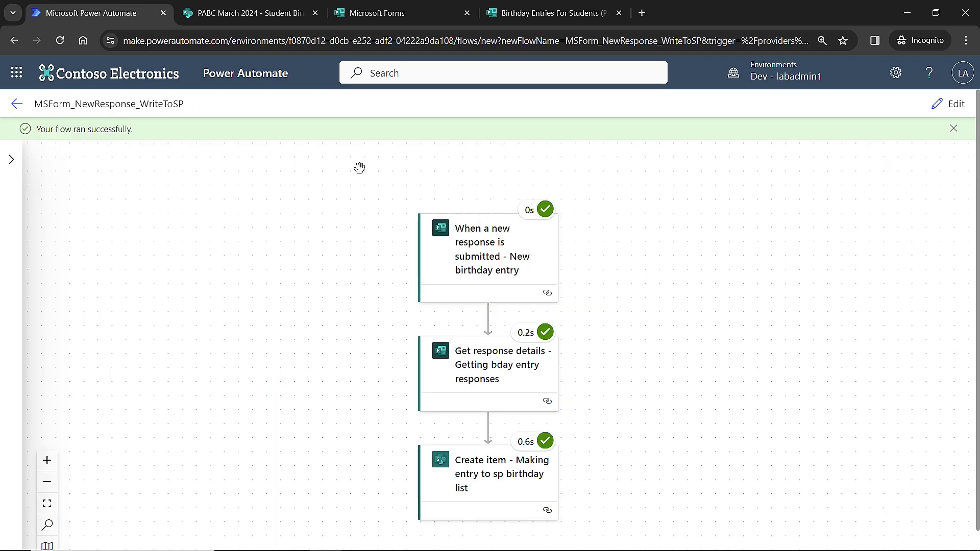